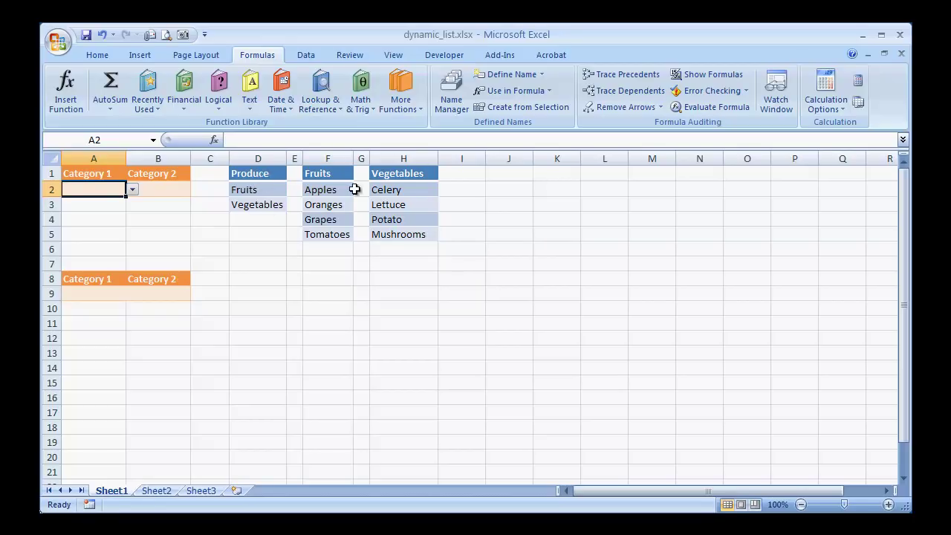
- Choose Fruits from A2's drop-down, then Tomatoes from B2's fruit-only list
{"action": "left_click", "coordinate": [248, 190]}
{"action": "left_click", "coordinate": [248, 202]}
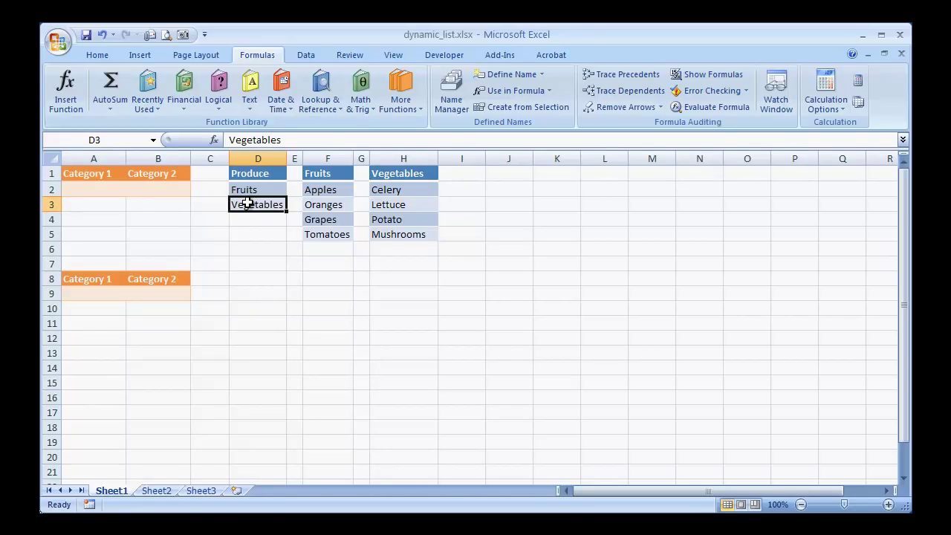
{"action": "left_click", "coordinate": [99, 188]}
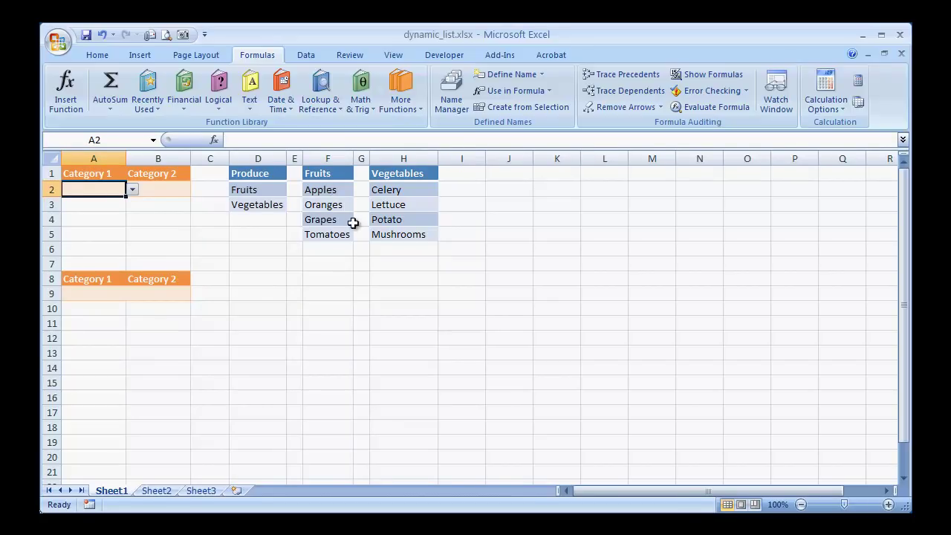
{"action": "left_click", "coordinate": [133, 190]}
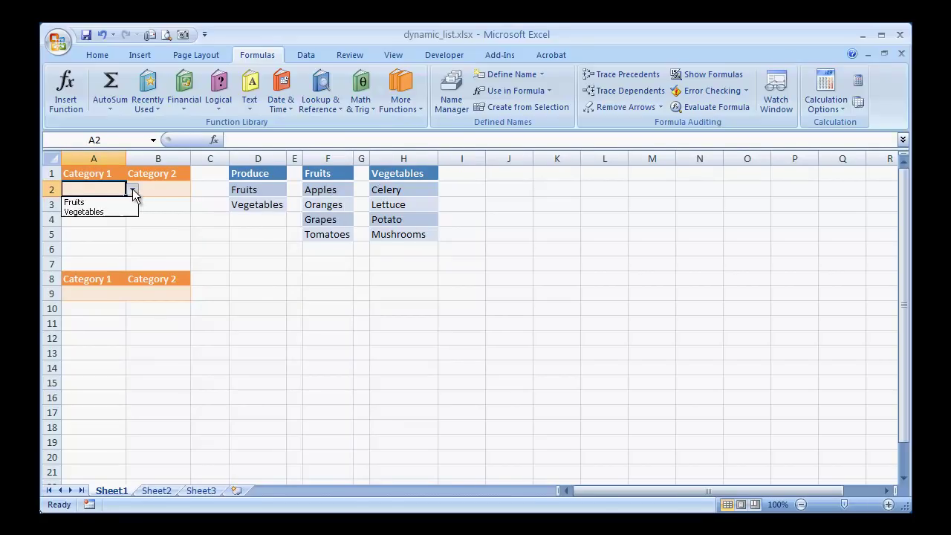
{"action": "left_click", "coordinate": [107, 202]}
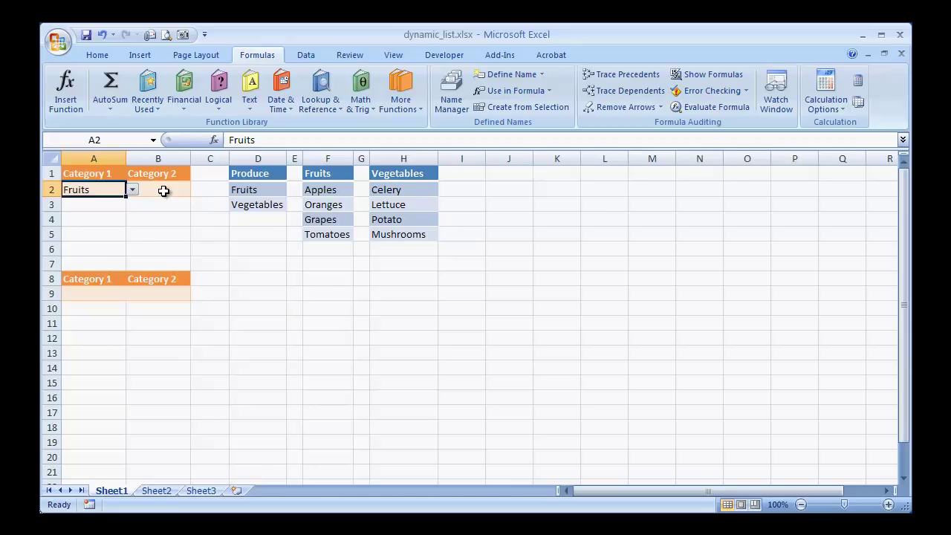
{"action": "left_click", "coordinate": [164, 191]}
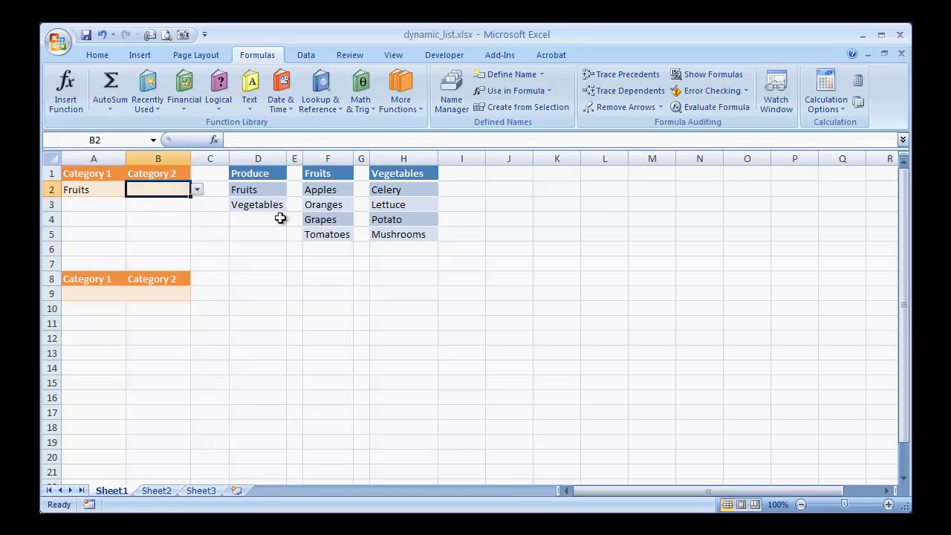
{"action": "left_click", "coordinate": [198, 190]}
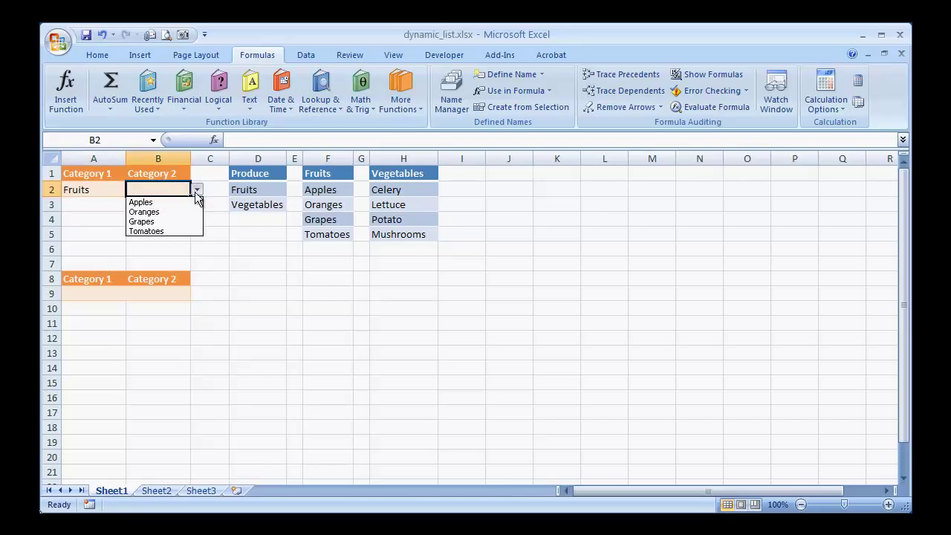
{"action": "left_click", "coordinate": [159, 231]}
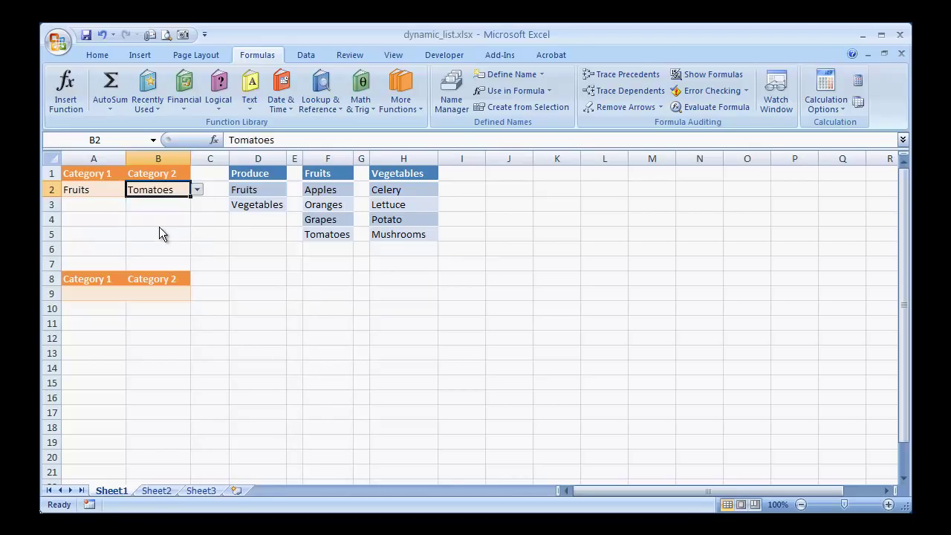
- Enter CarType, American and Japanese in D7:D9
{"action": "left_click", "coordinate": [255, 265]}
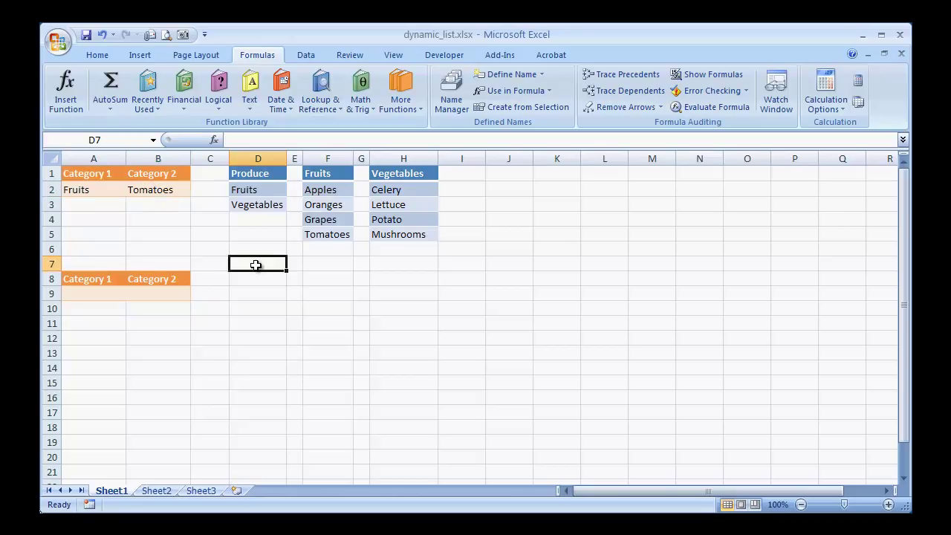
{"action": "type", "text": "Car"}
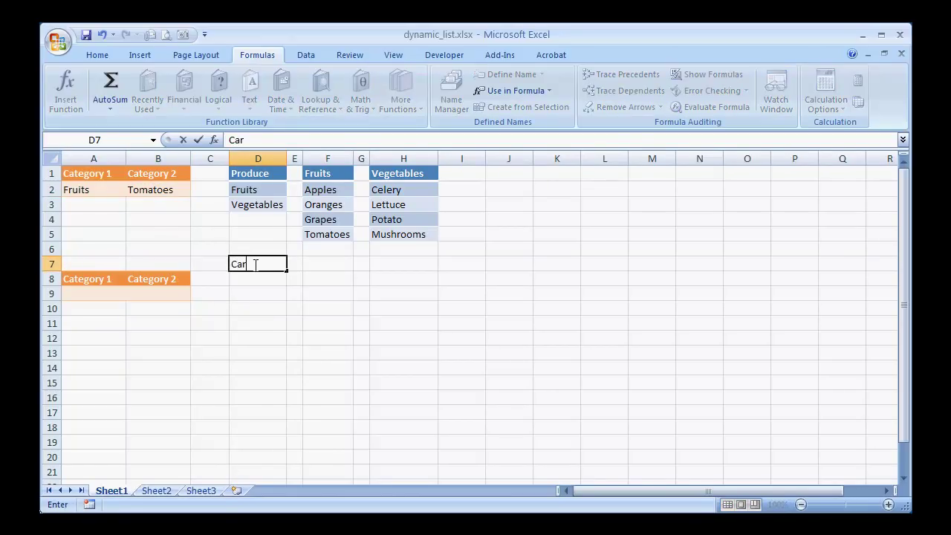
{"action": "type", "text": "Type"}
{"action": "key", "text": "Return"}
{"action": "type", "text": "American"}
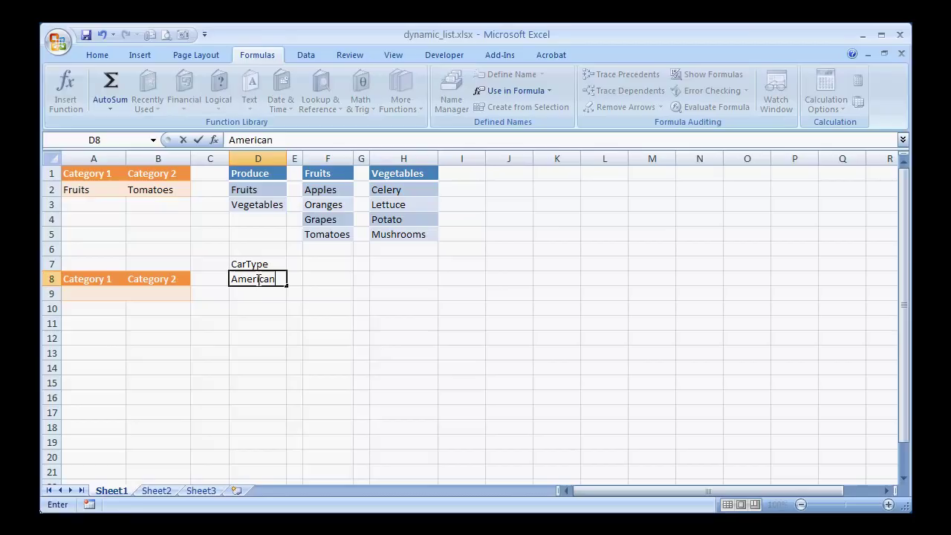
{"action": "key", "text": "Return"}
{"action": "type", "text": "Japanese"}
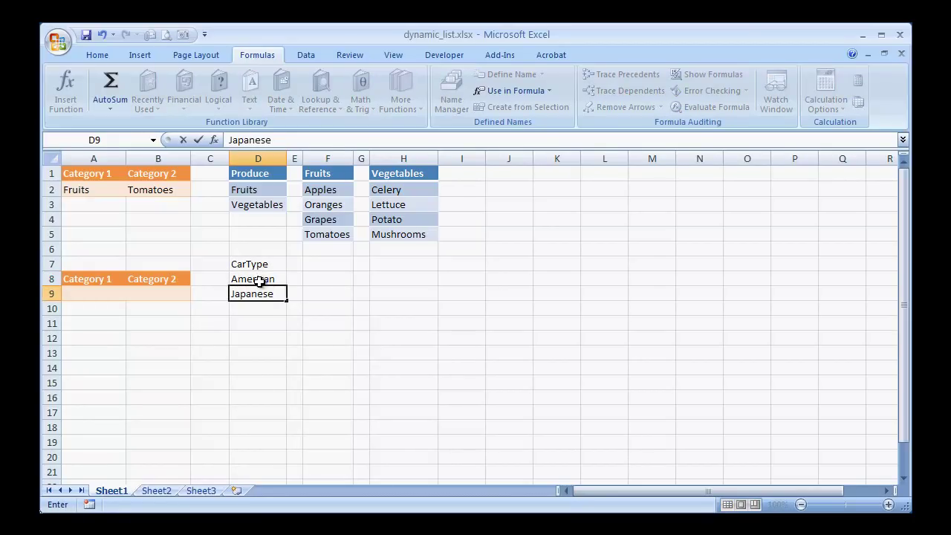
{"action": "left_click", "coordinate": [260, 279]}
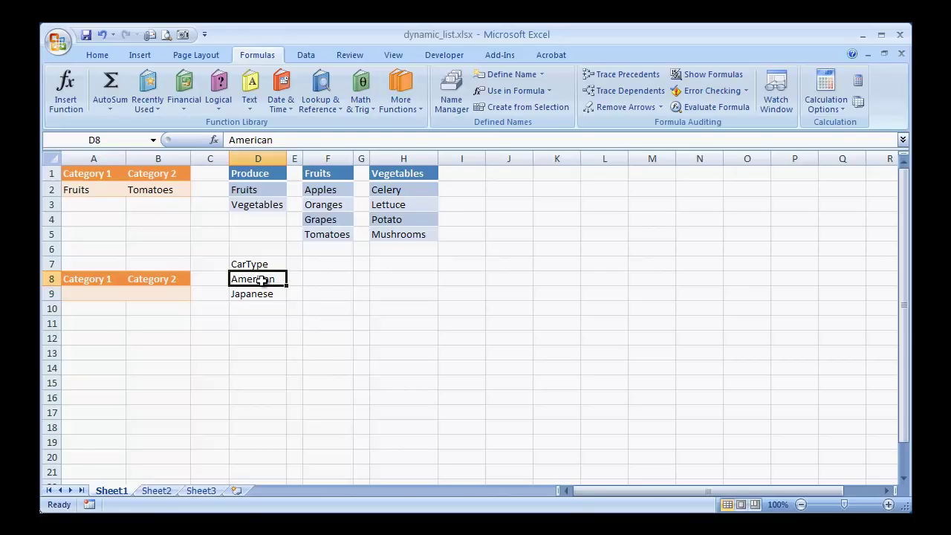
- Copy American to F7 as a heading and list GM and Ford beneath it
{"action": "key", "text": "ctrl+c"}
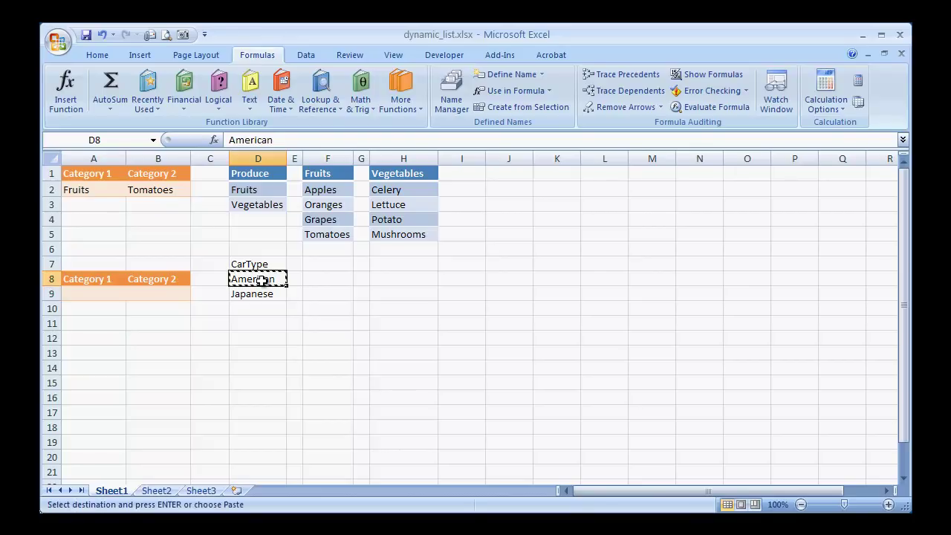
{"action": "left_click", "coordinate": [319, 262]}
{"action": "key", "text": "ctrl+v"}
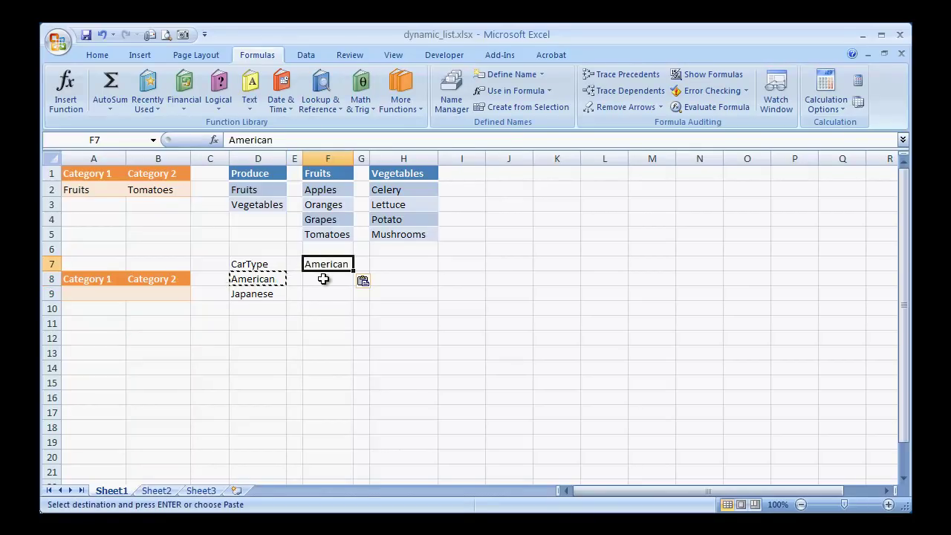
{"action": "left_click", "coordinate": [324, 279]}
{"action": "type", "text": "GM"}
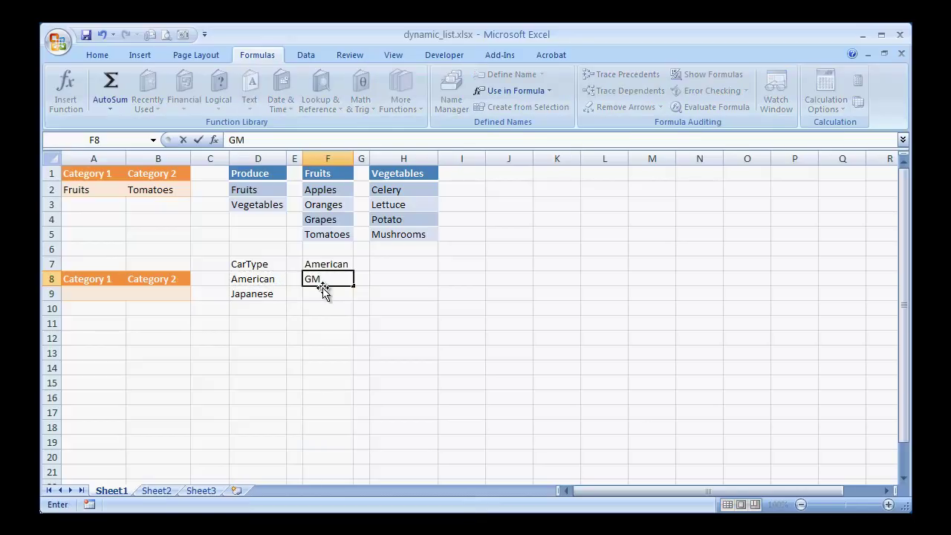
{"action": "left_click", "coordinate": [322, 294]}
{"action": "type", "text": "Ford"}
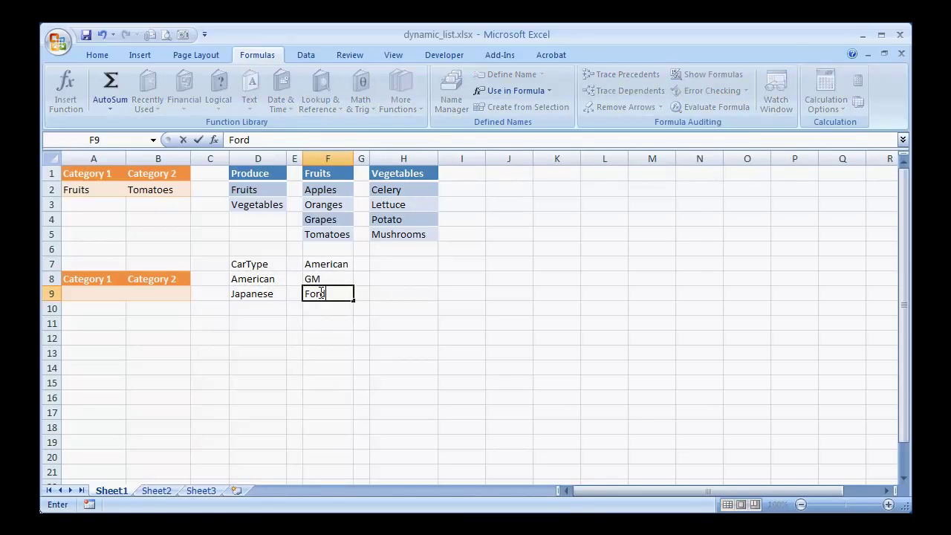
{"action": "left_click", "coordinate": [280, 294]}
- Copy Japanese to H7 as a heading and list Toyota, Honda and Nissan beneath it
{"action": "key", "text": "ctrl+c"}
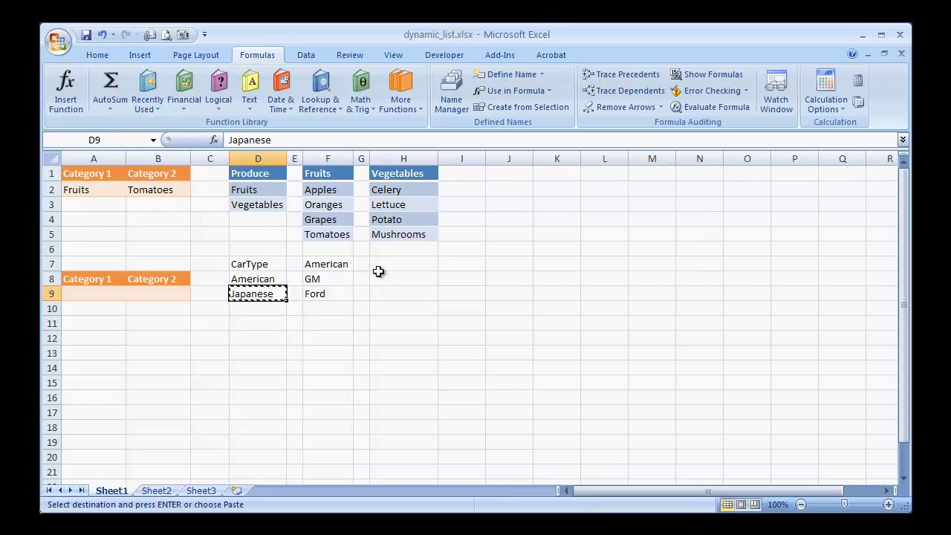
{"action": "left_click", "coordinate": [404, 263]}
{"action": "key", "text": "ctrl+v"}
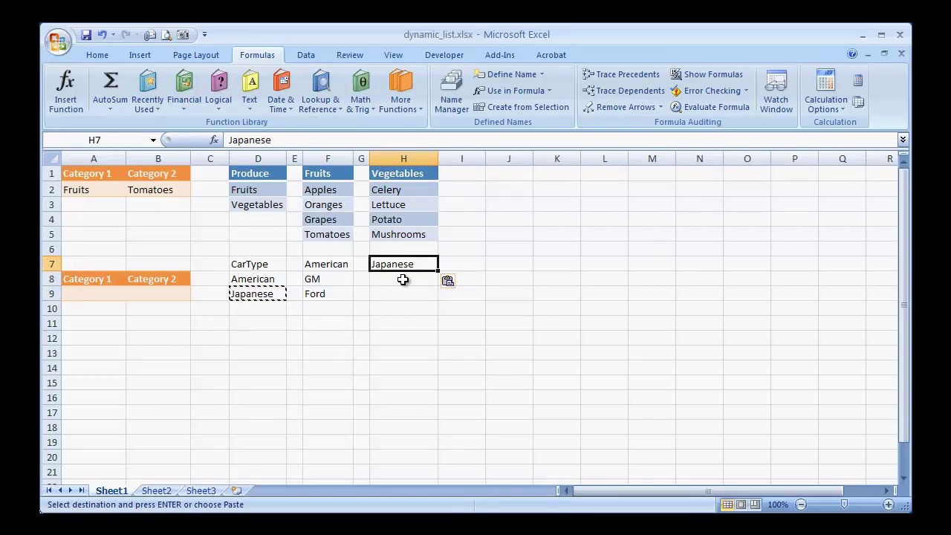
{"action": "left_click", "coordinate": [402, 279]}
{"action": "type", "text": "to"}
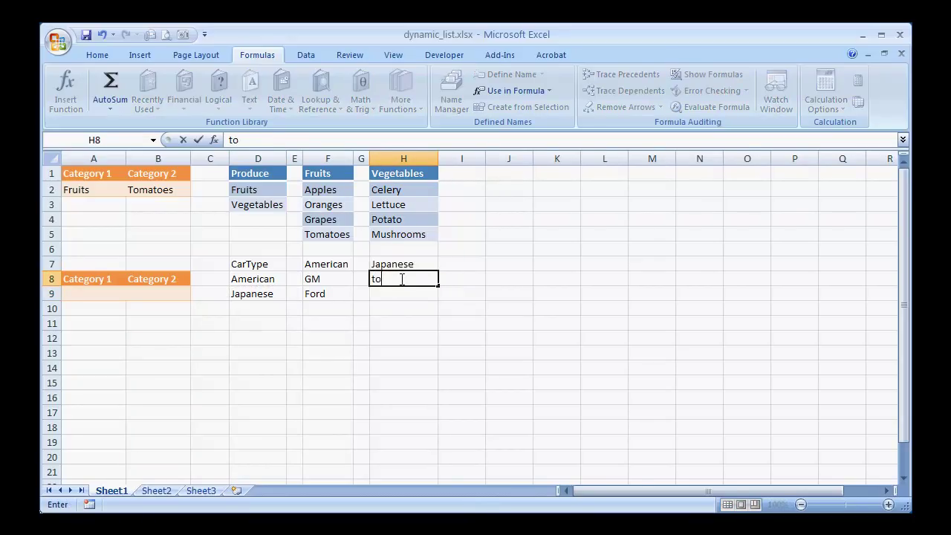
{"action": "key", "text": "BackSpace"}
{"action": "key", "text": "BackSpace"}
{"action": "type", "text": "Toyota"}
{"action": "key", "text": "Return"}
{"action": "type", "text": "Honda"}
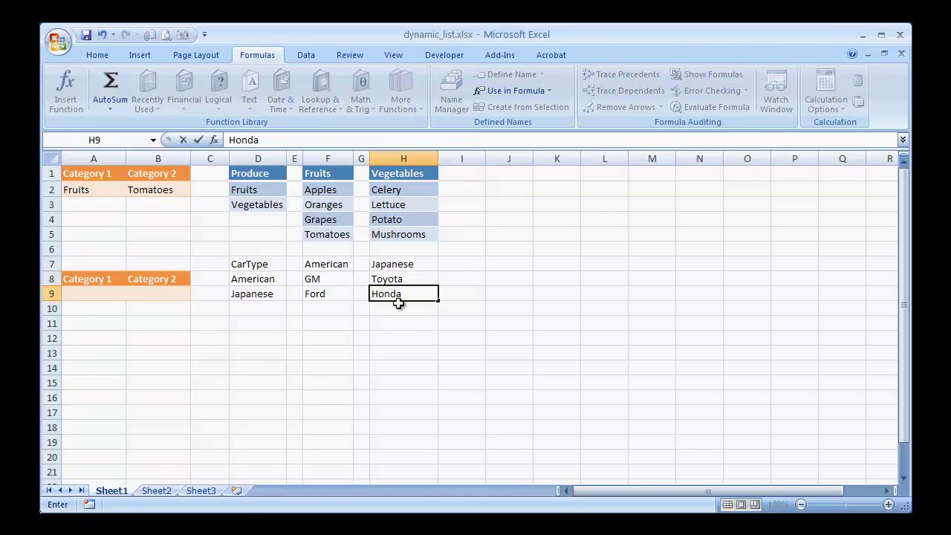
{"action": "key", "text": "Return"}
{"action": "type", "text": "Ni"}
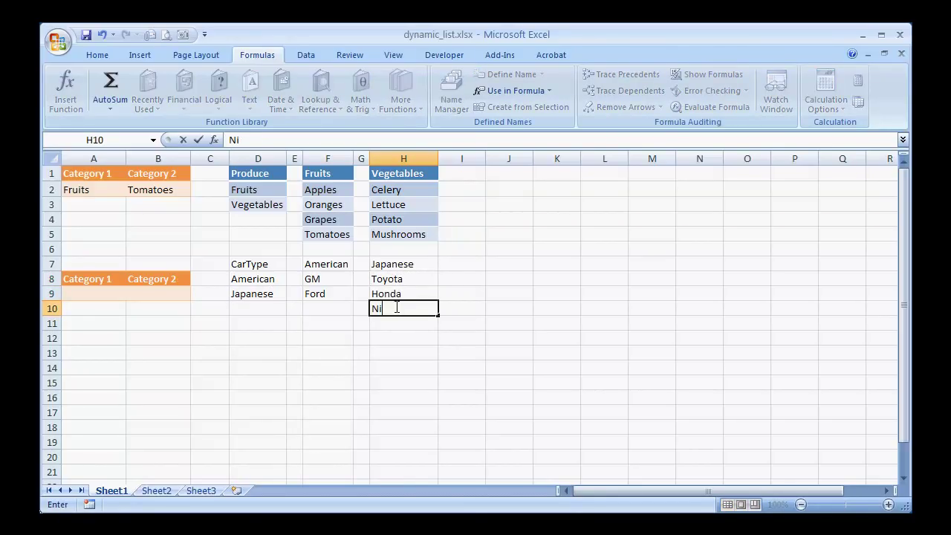
{"action": "type", "text": "ssan"}
{"action": "key", "text": "Return"}
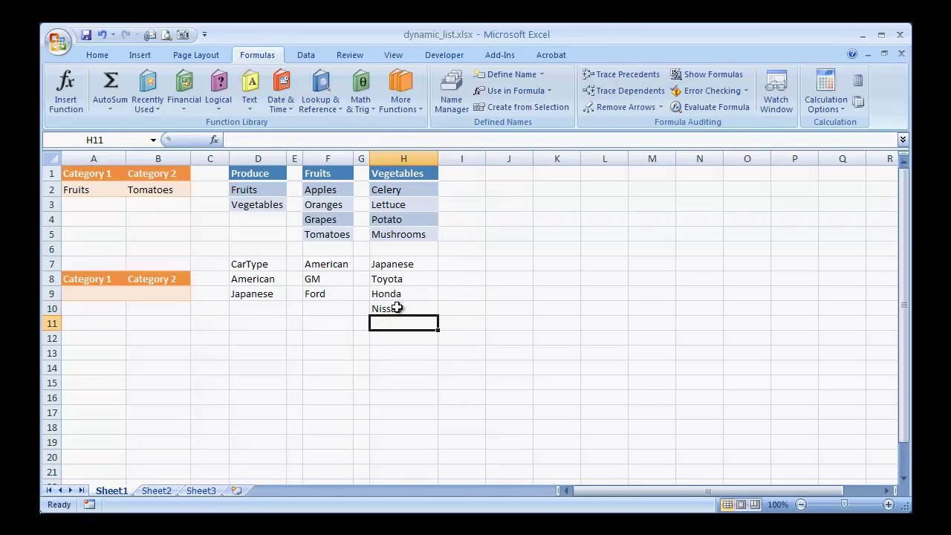
- Select D8:D9 (American, Japanese) and name the range CarType in the Name Box
{"action": "left_click", "coordinate": [269, 265]}
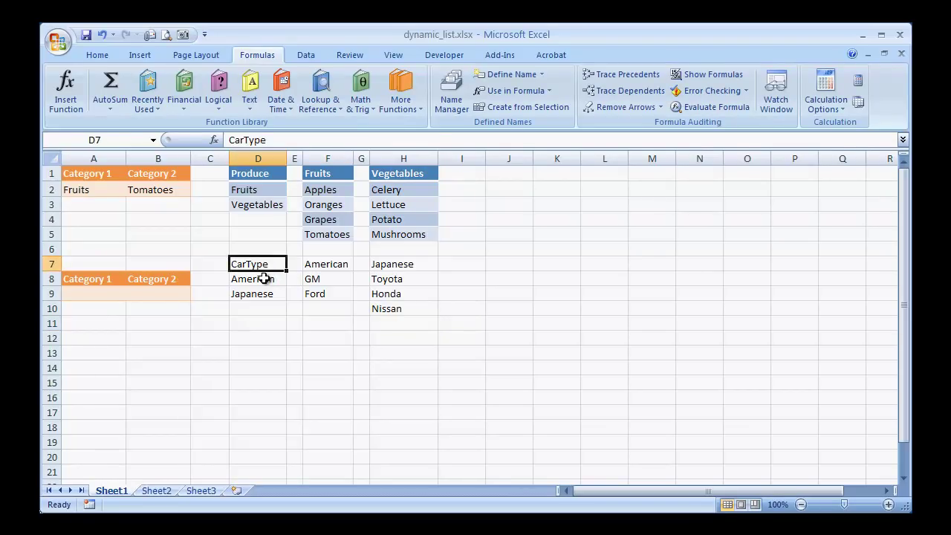
{"action": "left_click_drag", "start_coordinate": [263, 277], "coordinate": [260, 290]}
{"action": "left_click", "coordinate": [270, 266]}
{"action": "left_click_drag", "start_coordinate": [262, 280], "coordinate": [260, 293]}
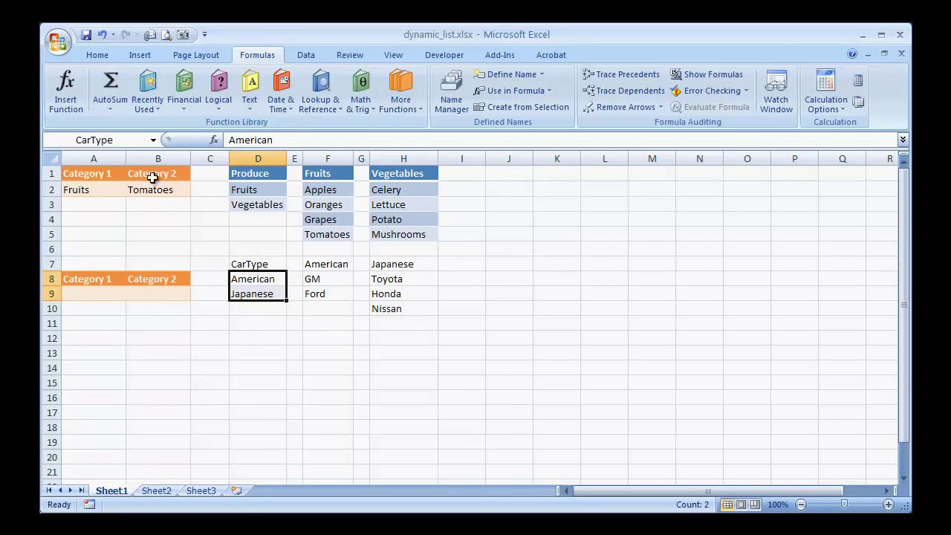
{"action": "left_click", "coordinate": [118, 139]}
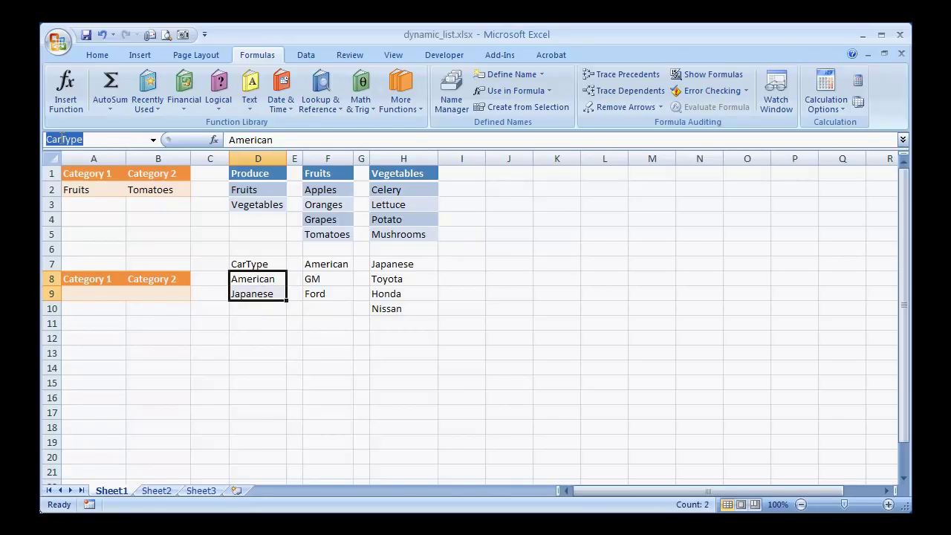
{"action": "type", "text": "CarType"}
{"action": "key", "text": "Return"}
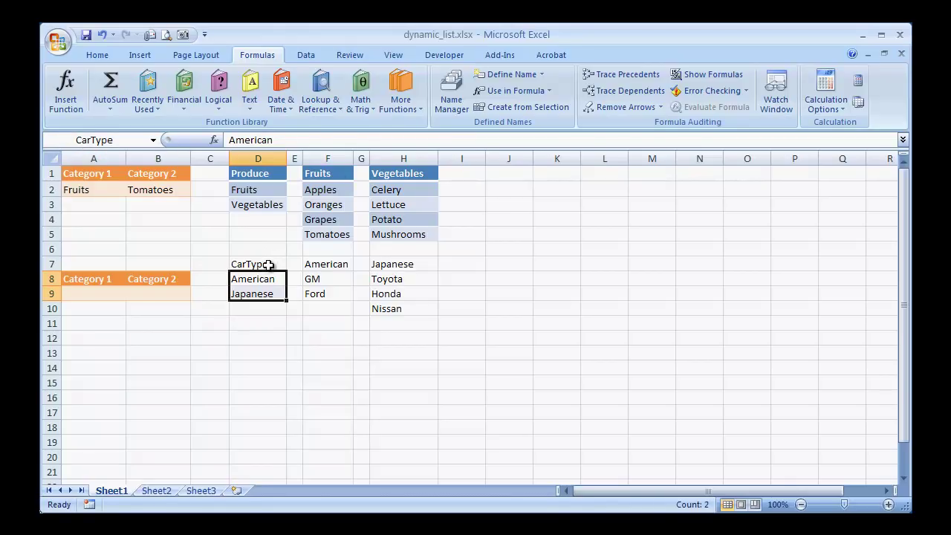
- Delete the Japanese and American names in Name Manager, confirming each deletion
{"action": "left_click", "coordinate": [456, 104]}
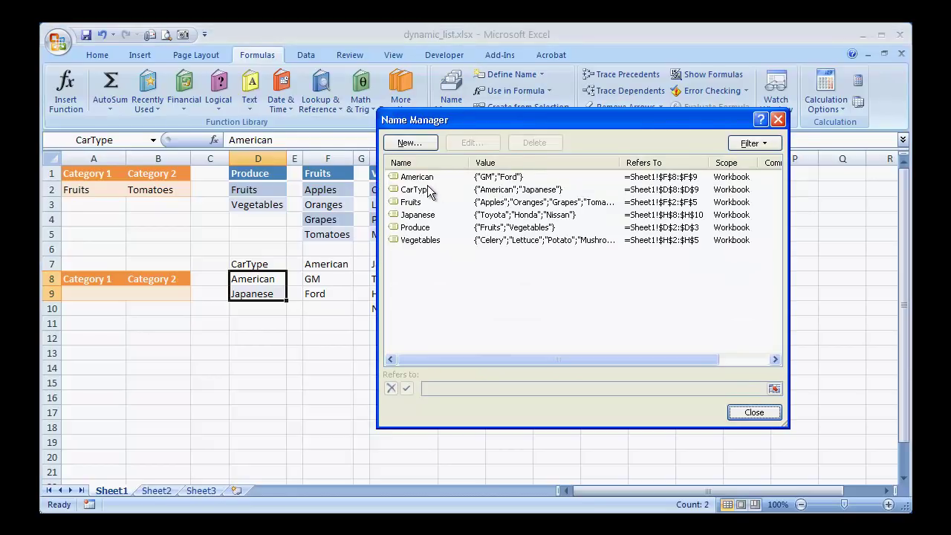
{"action": "left_click", "coordinate": [423, 216]}
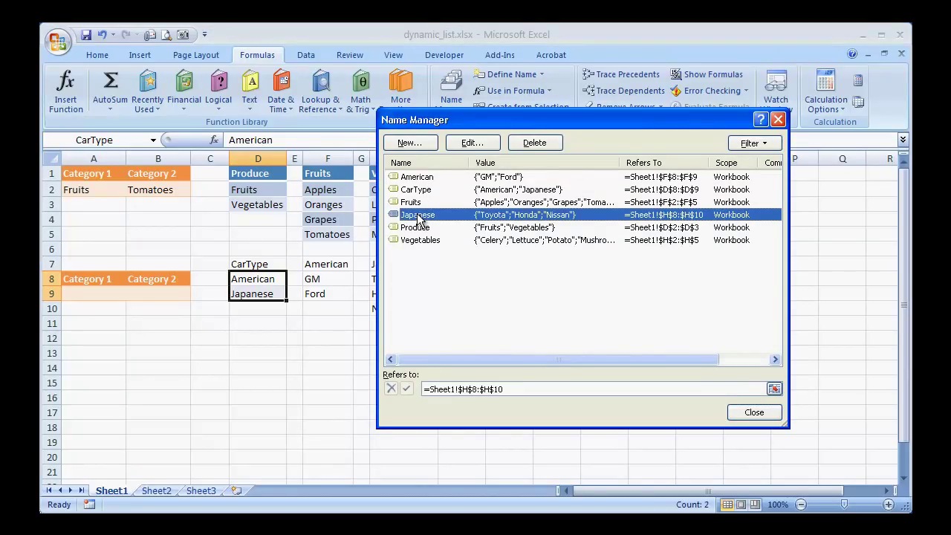
{"action": "left_click", "coordinate": [534, 143]}
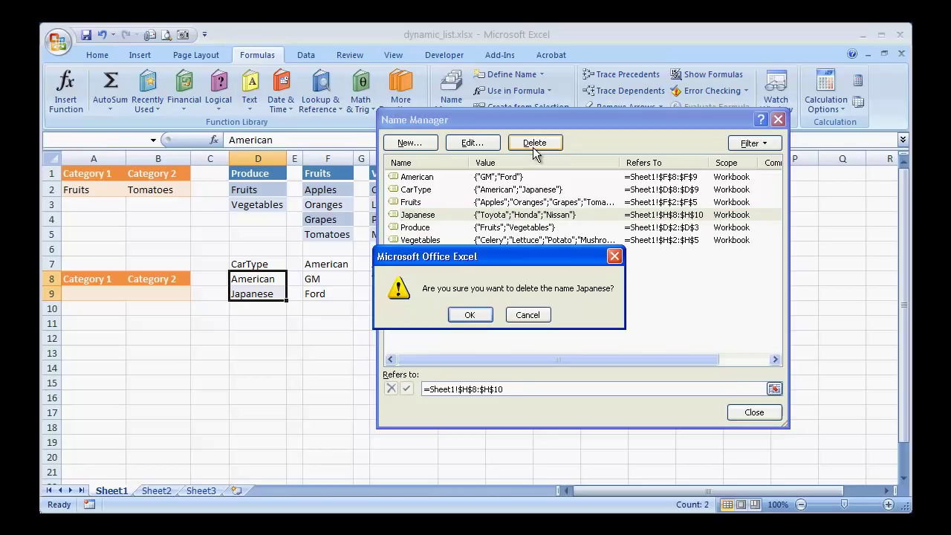
{"action": "left_click", "coordinate": [481, 315]}
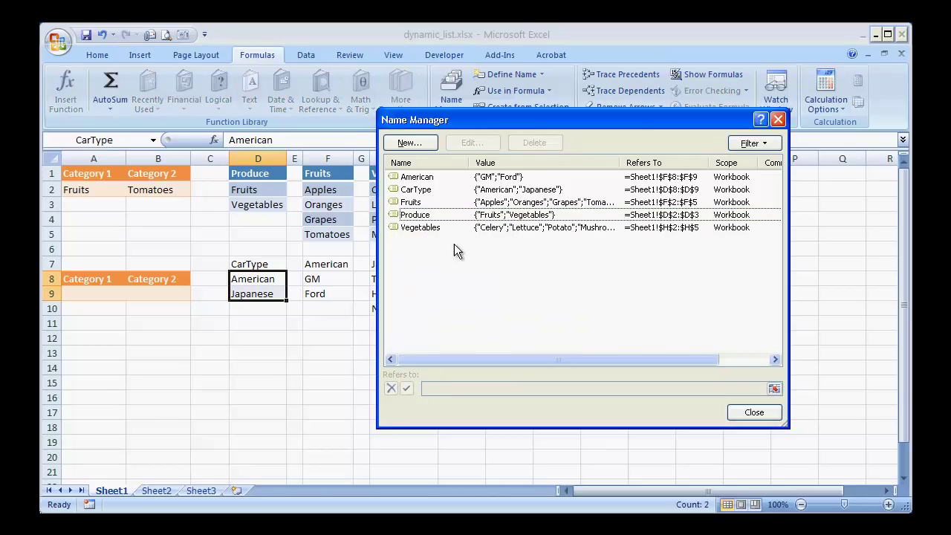
{"action": "left_click", "coordinate": [425, 178]}
{"action": "left_click", "coordinate": [530, 143]}
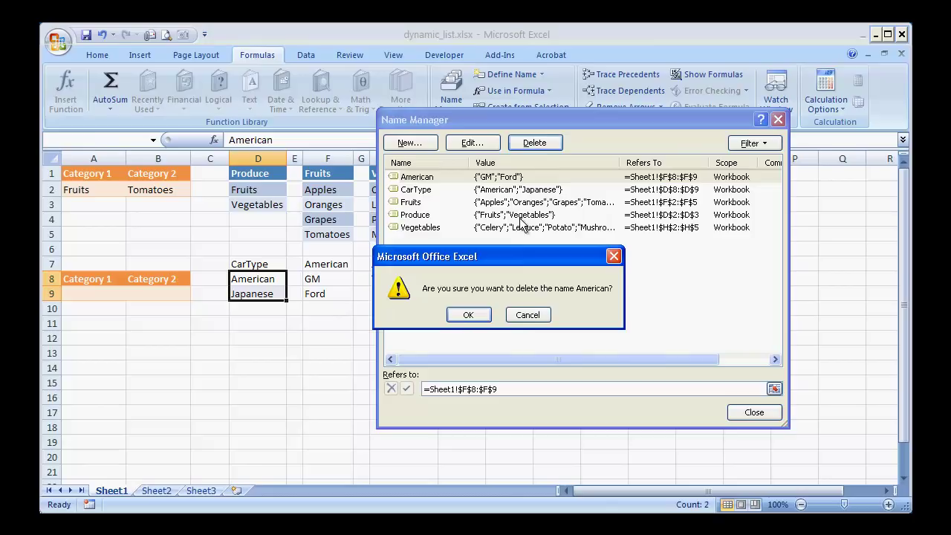
{"action": "left_click", "coordinate": [459, 314]}
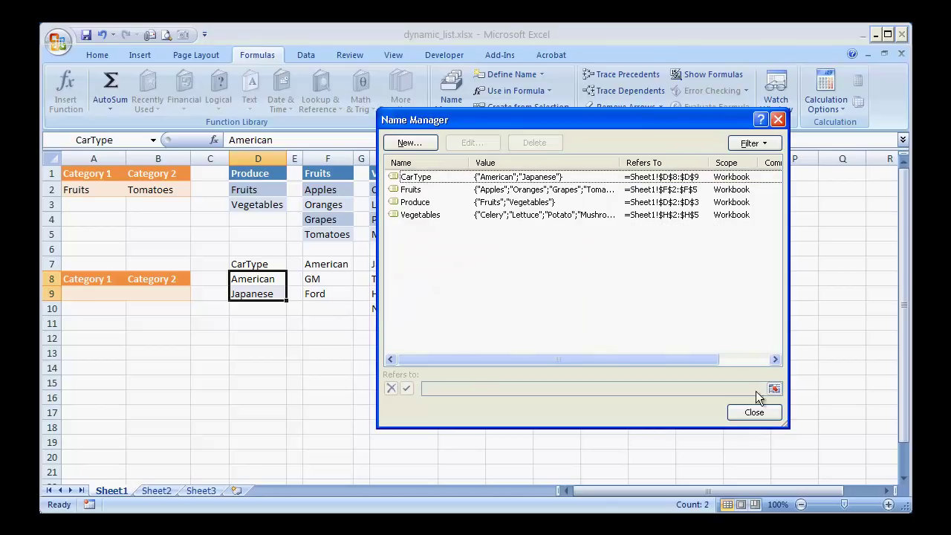
{"action": "left_click", "coordinate": [758, 410]}
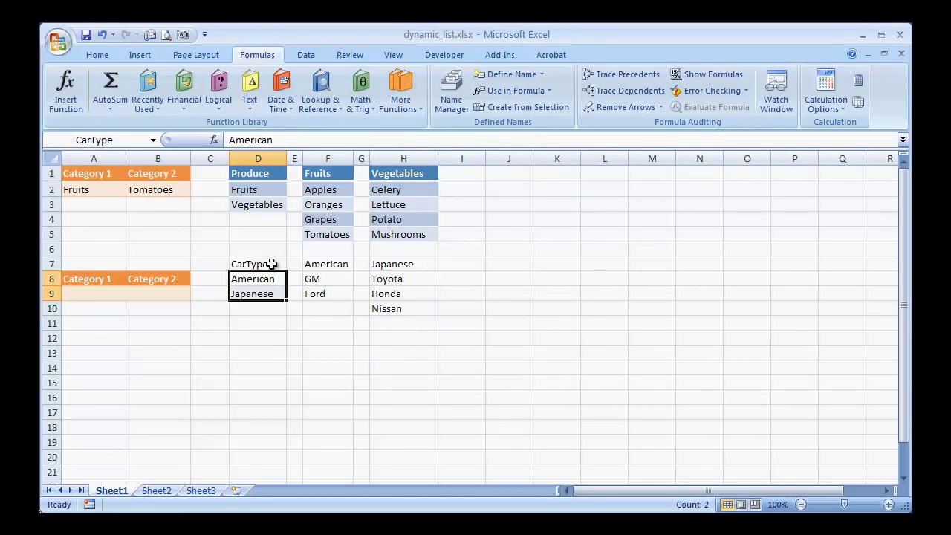
{"action": "left_click", "coordinate": [271, 264]}
{"action": "mouse_move", "coordinate": [259, 279]}
{"action": "left_mouse_down"}
{"action": "mouse_move", "coordinate": [272, 278]}
{"action": "mouse_move", "coordinate": [261, 294]}
{"action": "left_mouse_up"}
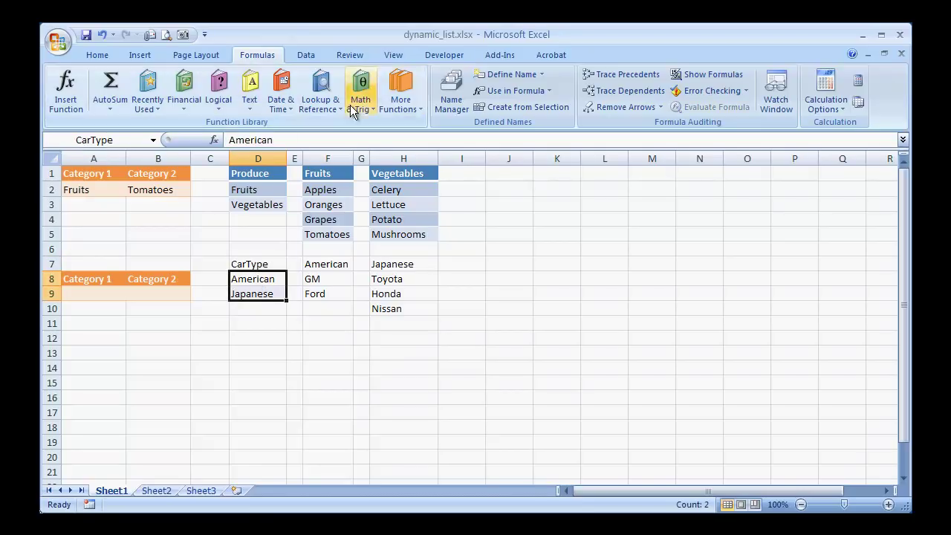
{"action": "left_click", "coordinate": [542, 75]}
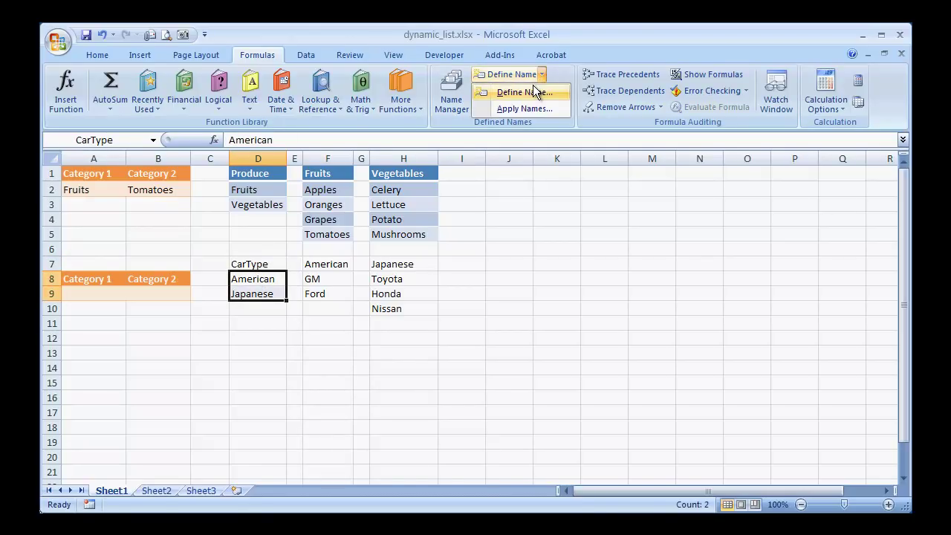
{"action": "left_click", "coordinate": [533, 90]}
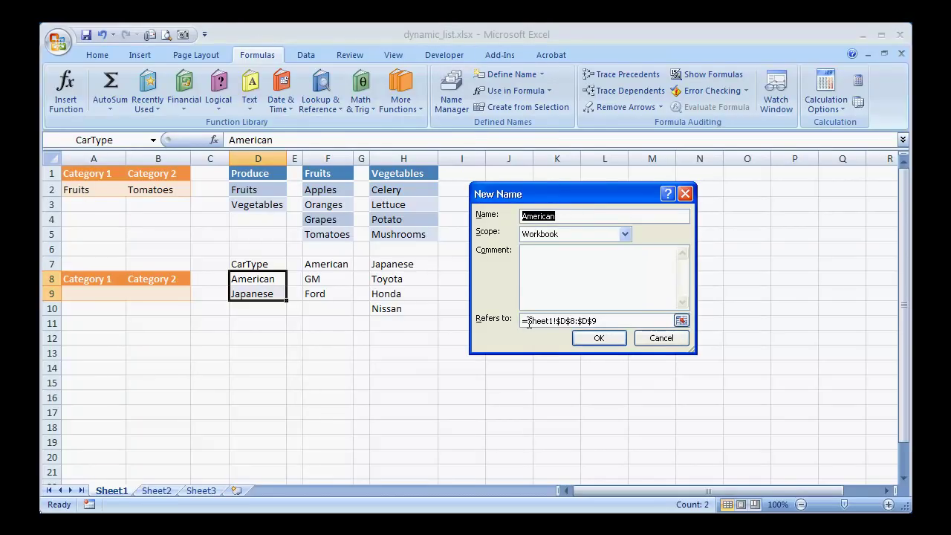
{"action": "left_click", "coordinate": [653, 338]}
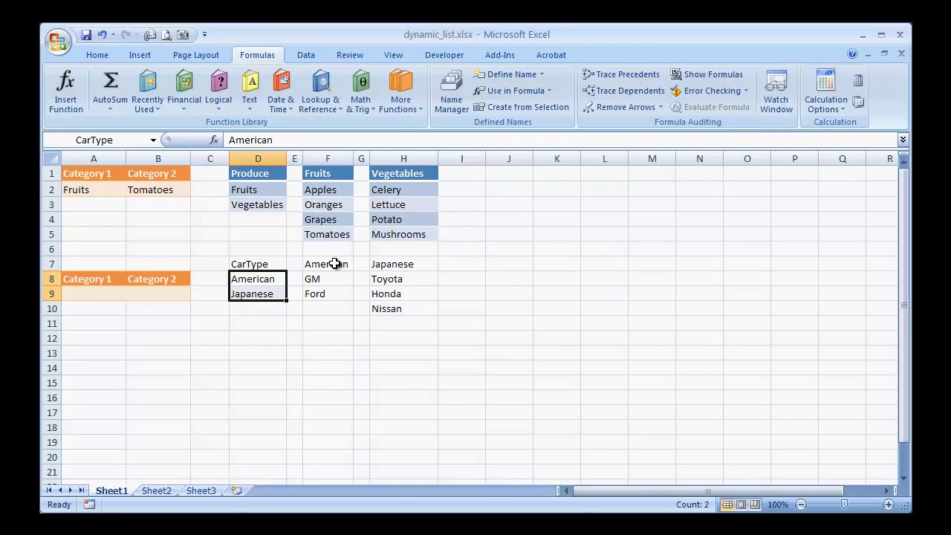
- Select F7:F9 and H7:H10 and create names from their top-row headings
{"action": "left_click_drag", "start_coordinate": [335, 264], "coordinate": [335, 297]}
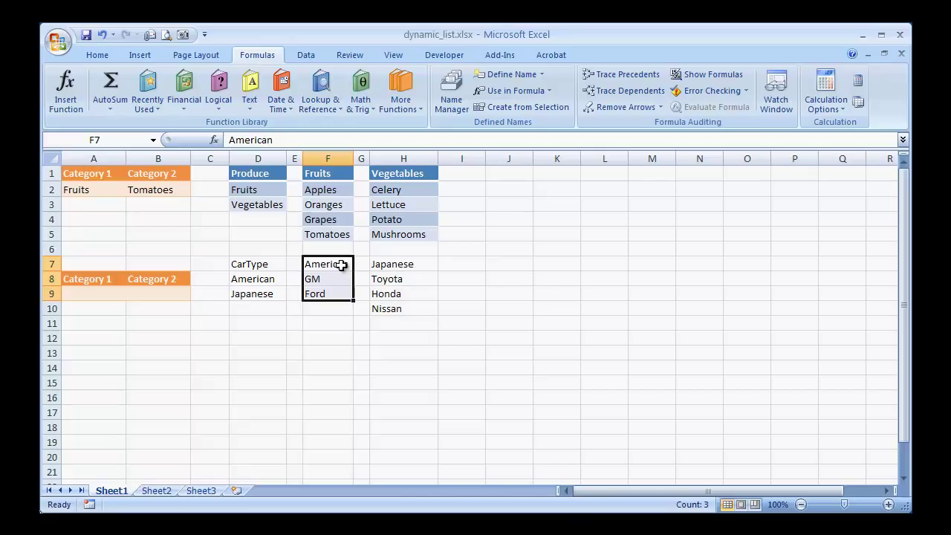
{"action": "left_click_drag", "start_coordinate": [340, 265], "coordinate": [334, 289]}
{"action": "left_click", "coordinate": [396, 263]}
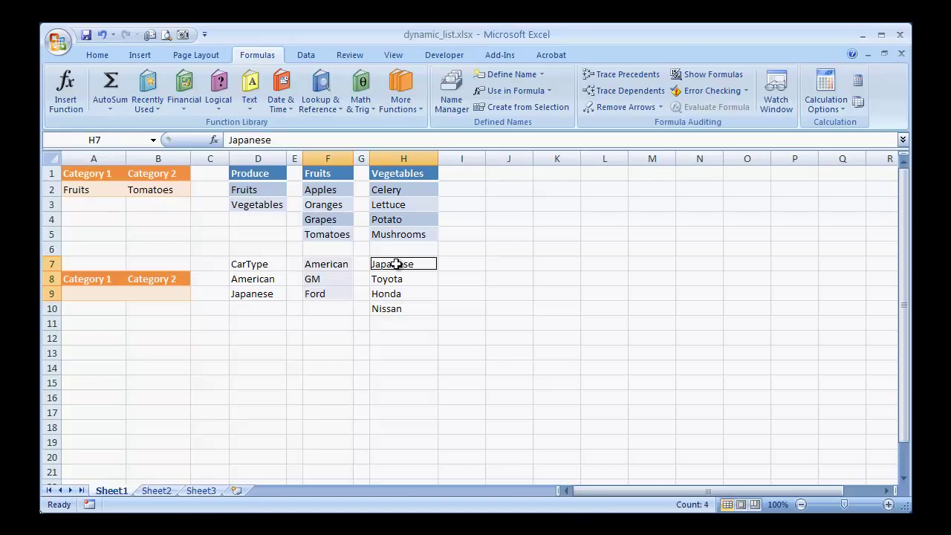
{"action": "left_click_drag", "start_coordinate": [397, 264], "coordinate": [394, 300]}
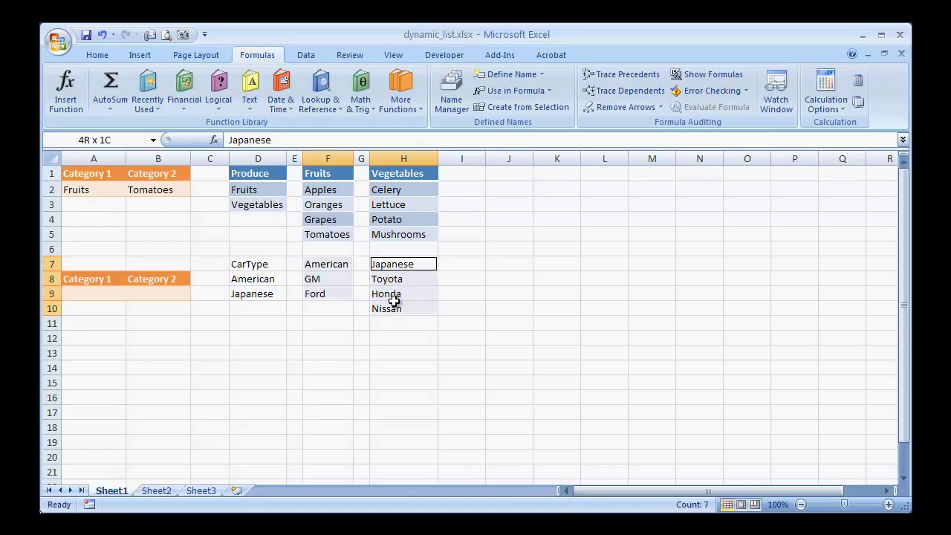
{"action": "scroll", "coordinate": [393, 300], "scroll_direction": "down", "scroll_amount": 1}
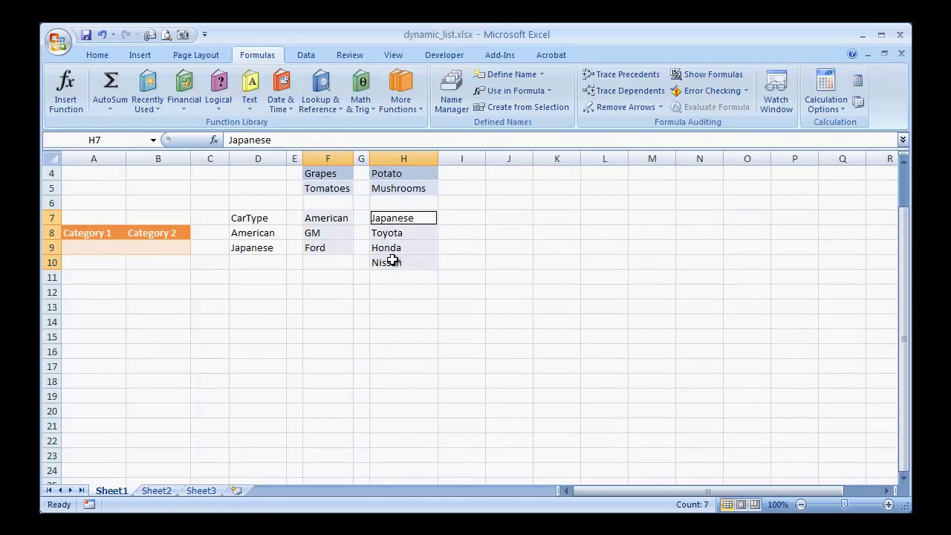
{"action": "left_click", "coordinate": [904, 161]}
{"action": "double_click", "coordinate": [905, 162]}
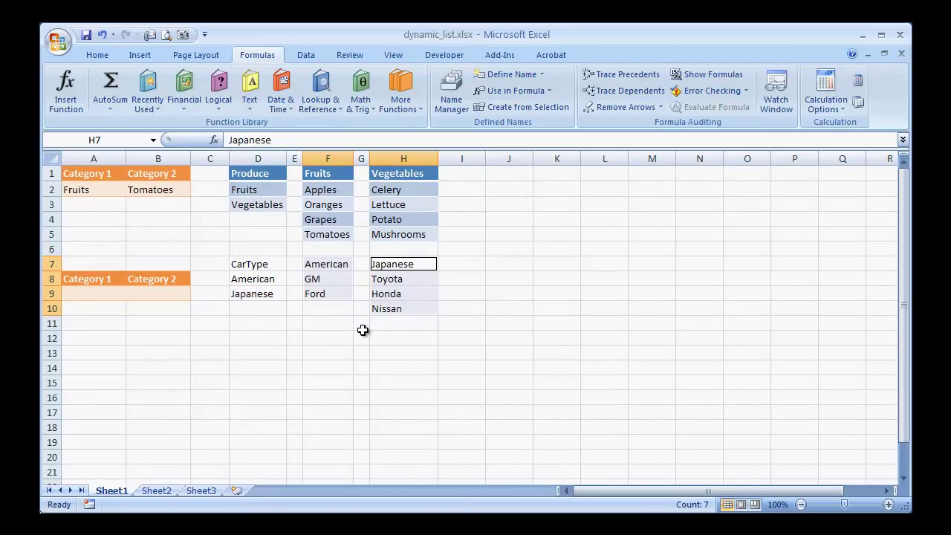
{"action": "key", "text": "ctrl+shift+F3"}
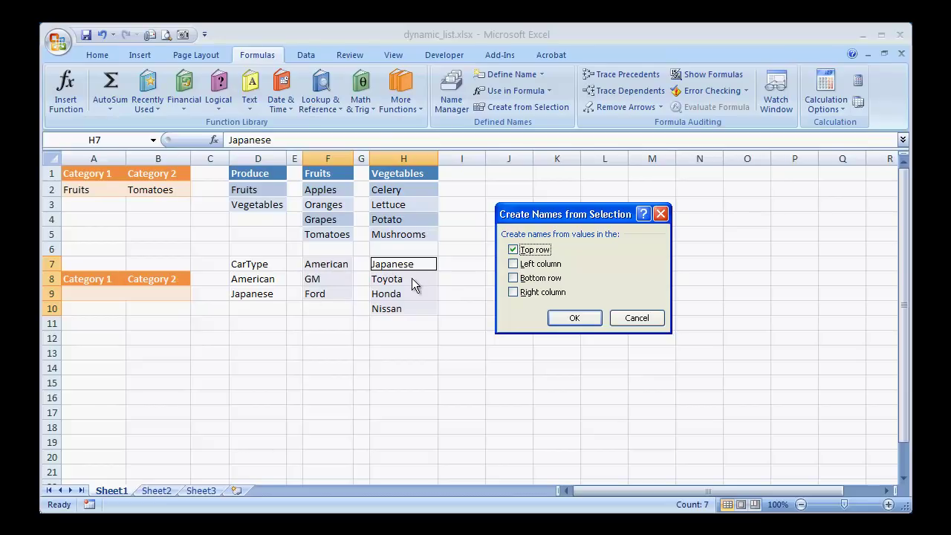
{"action": "left_click", "coordinate": [574, 318]}
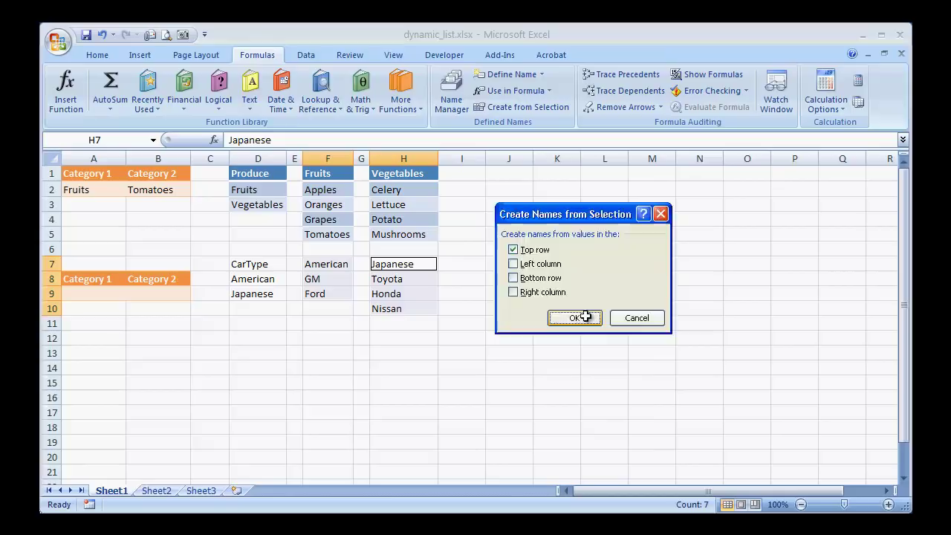
{"action": "left_click", "coordinate": [456, 88]}
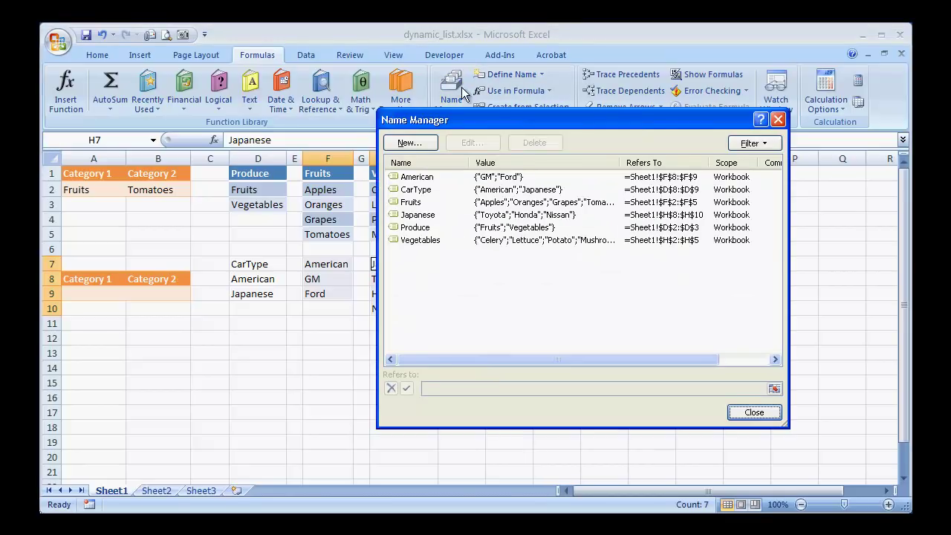
{"action": "left_click_drag", "start_coordinate": [536, 128], "coordinate": [656, 177]}
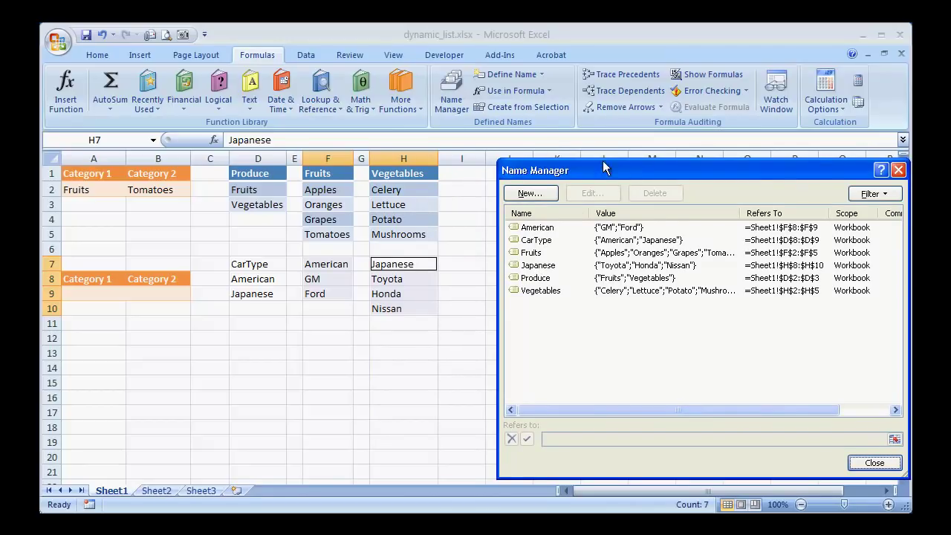
{"action": "left_click_drag", "start_coordinate": [603, 170], "coordinate": [556, 165]}
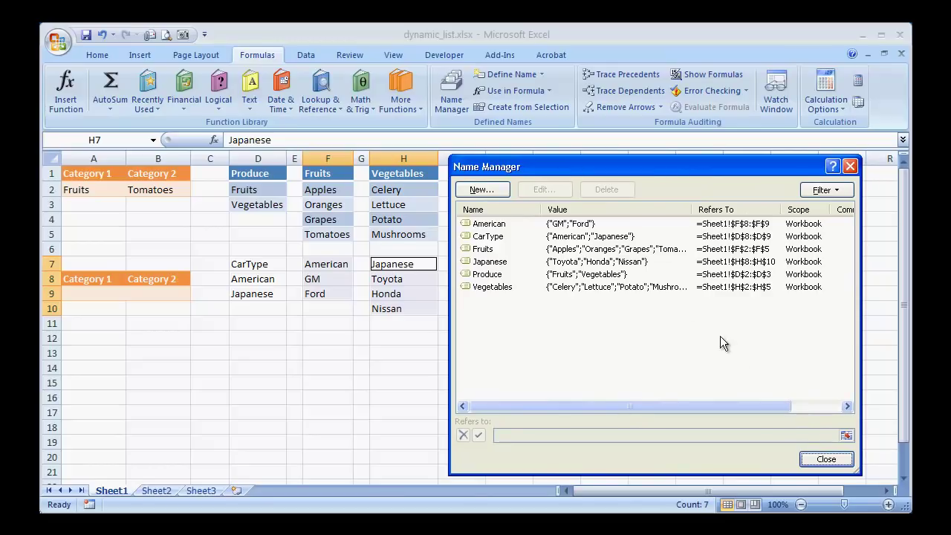
{"action": "left_click", "coordinate": [825, 459]}
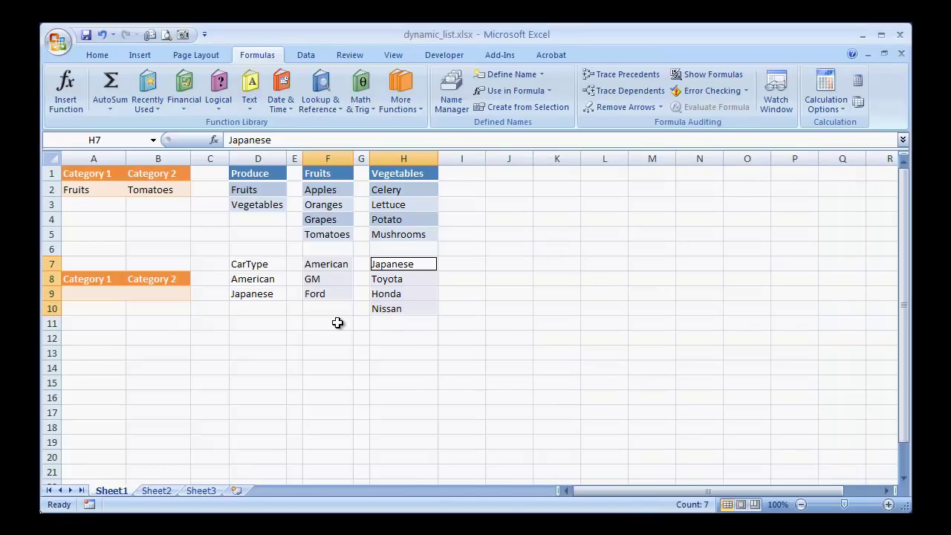
- Give cell A9 List-type data validation with =CarType typed as the source
{"action": "left_click", "coordinate": [98, 294]}
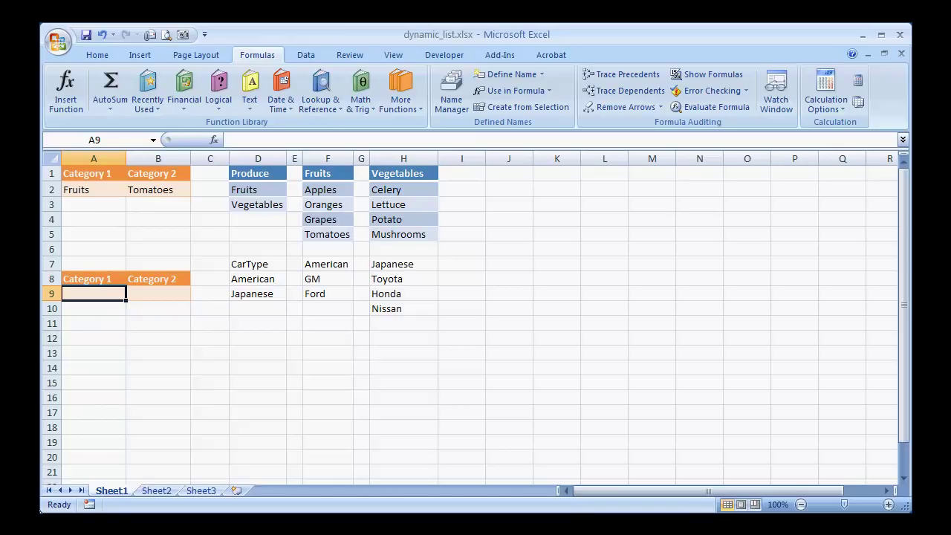
{"action": "left_click", "coordinate": [308, 55]}
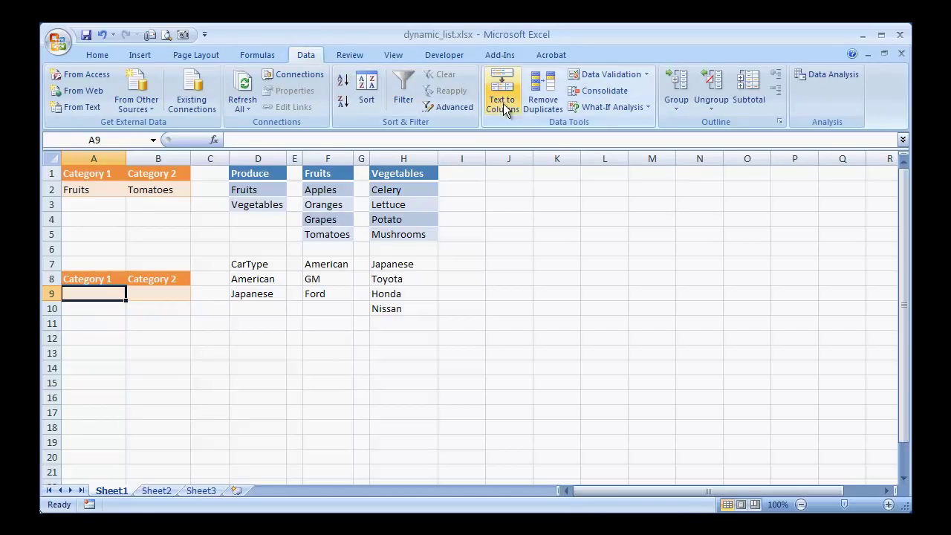
{"action": "left_click", "coordinate": [646, 75]}
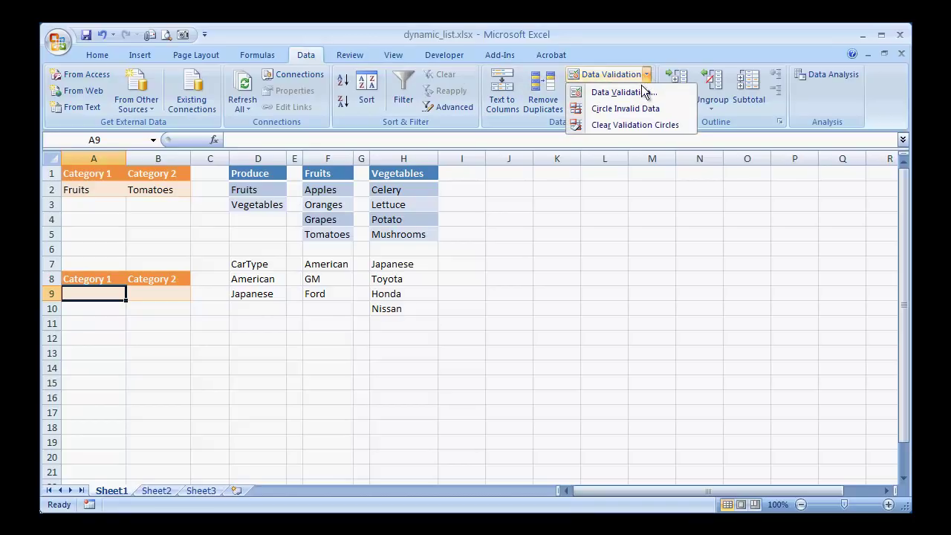
{"action": "left_click", "coordinate": [636, 92]}
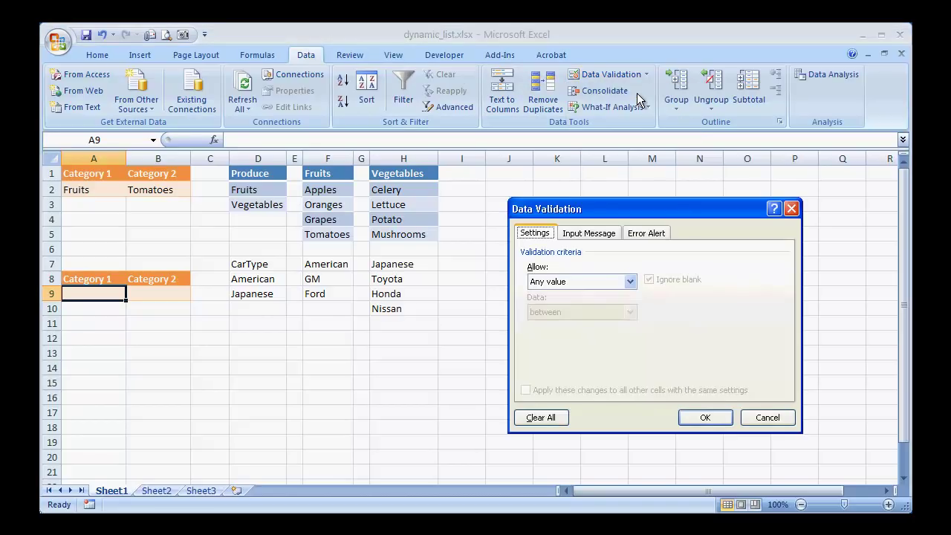
{"action": "left_click", "coordinate": [755, 418]}
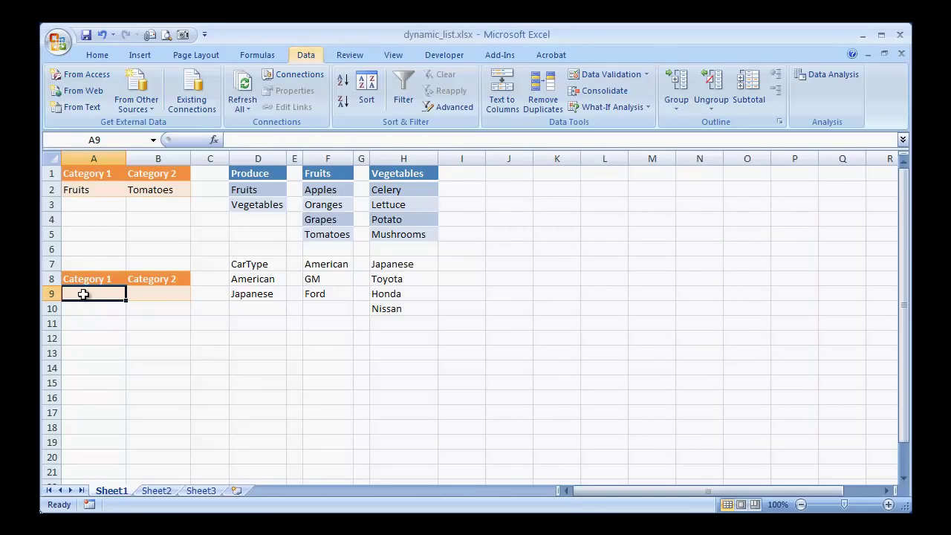
{"action": "key", "text": "alt+d+l"}
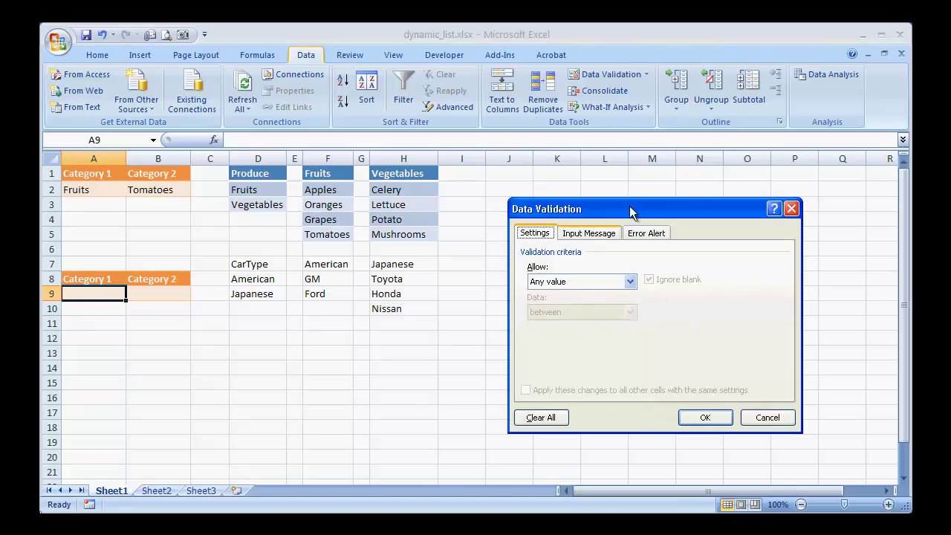
{"action": "left_click_drag", "start_coordinate": [632, 206], "coordinate": [587, 201]}
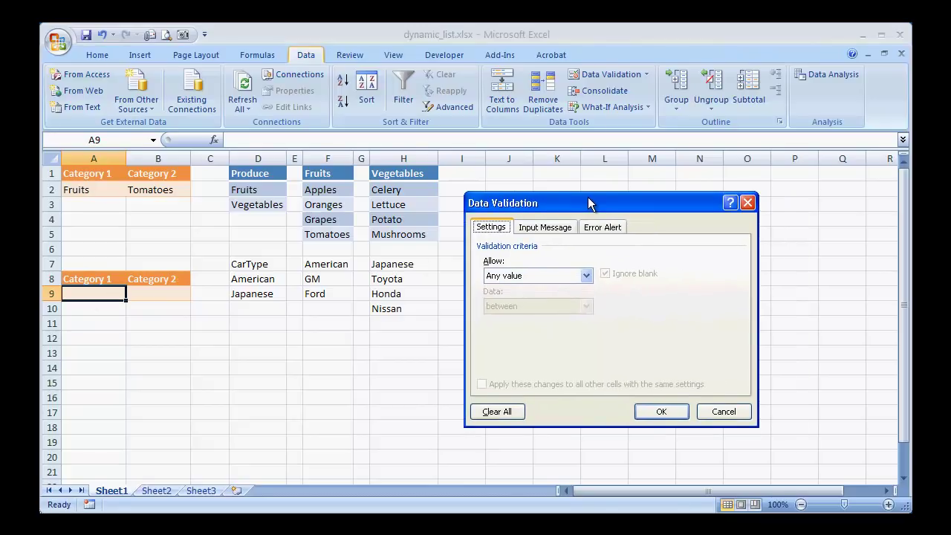
{"action": "left_click", "coordinate": [586, 277]}
{"action": "left_click", "coordinate": [557, 318]}
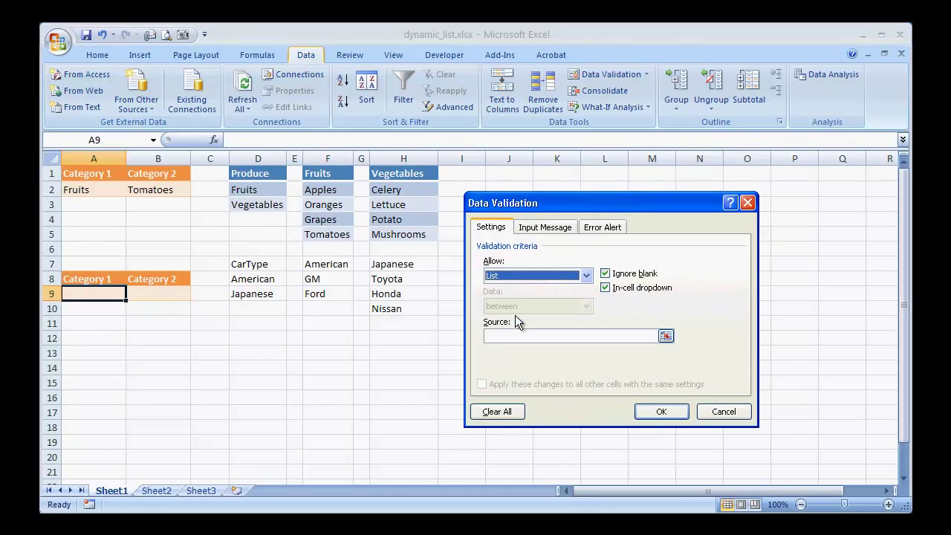
{"action": "left_click", "coordinate": [512, 336]}
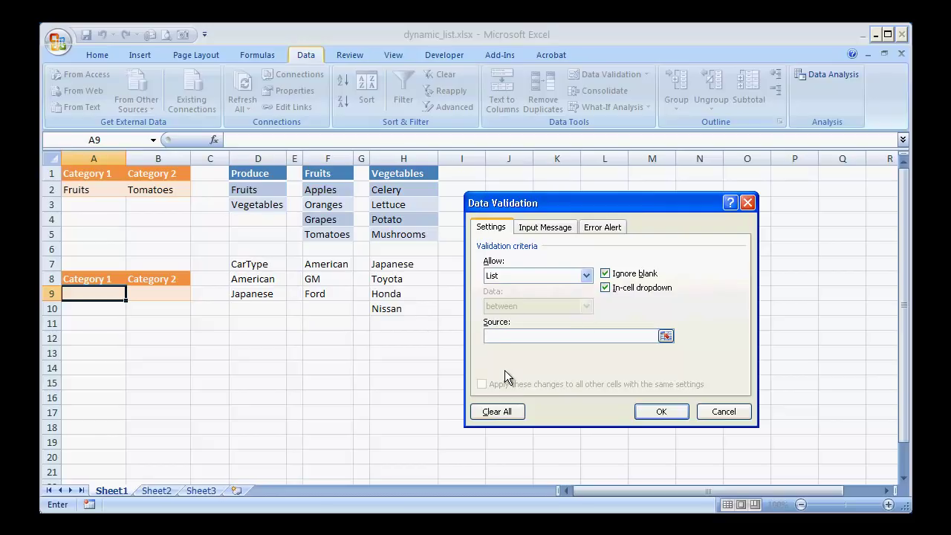
{"action": "type", "text": "=CarType"}
- Insert CarType as A9's list source via Paste Name, apply it, and verify American and Japanese appear
{"action": "key", "text": "BackSpace"}
{"action": "key", "text": "BackSpace"}
{"action": "key", "text": "BackSpace"}
{"action": "key", "text": "BackSpace"}
{"action": "key", "text": "BackSpace"}
{"action": "key", "text": "F3"}
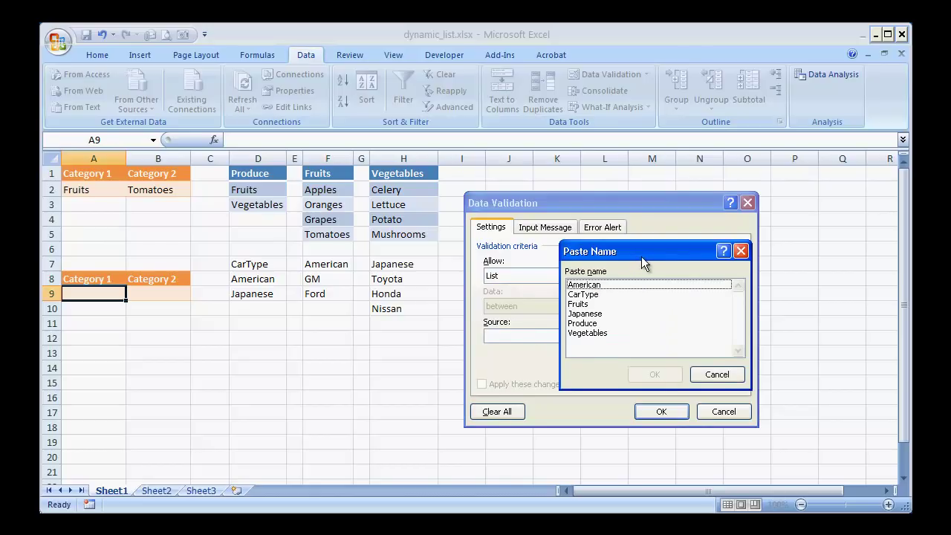
{"action": "left_click_drag", "start_coordinate": [642, 250], "coordinate": [633, 215]}
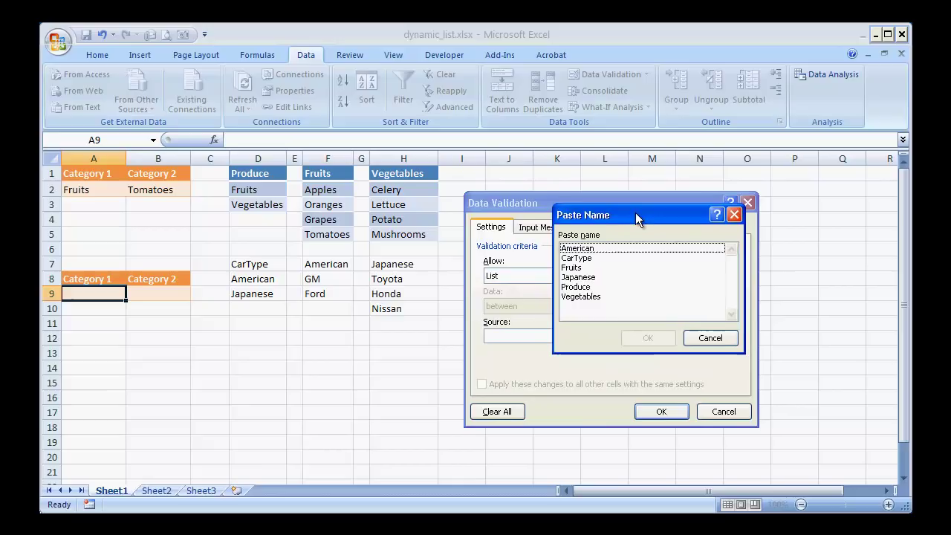
{"action": "left_click", "coordinate": [584, 260]}
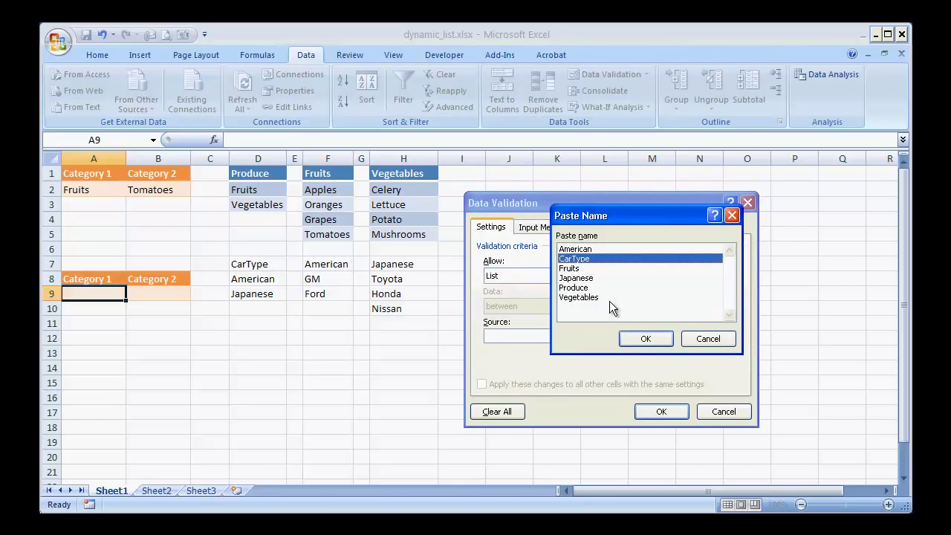
{"action": "left_click", "coordinate": [643, 339]}
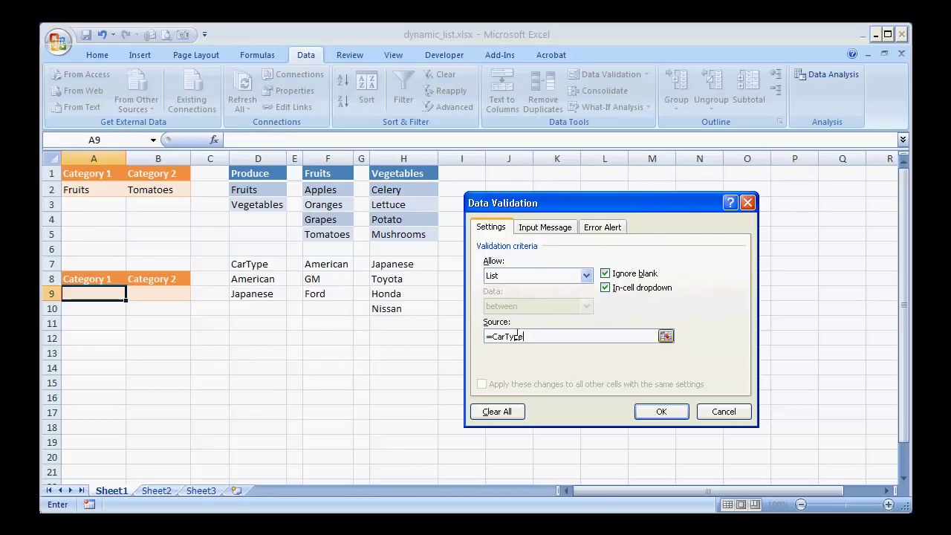
{"action": "left_click", "coordinate": [663, 411]}
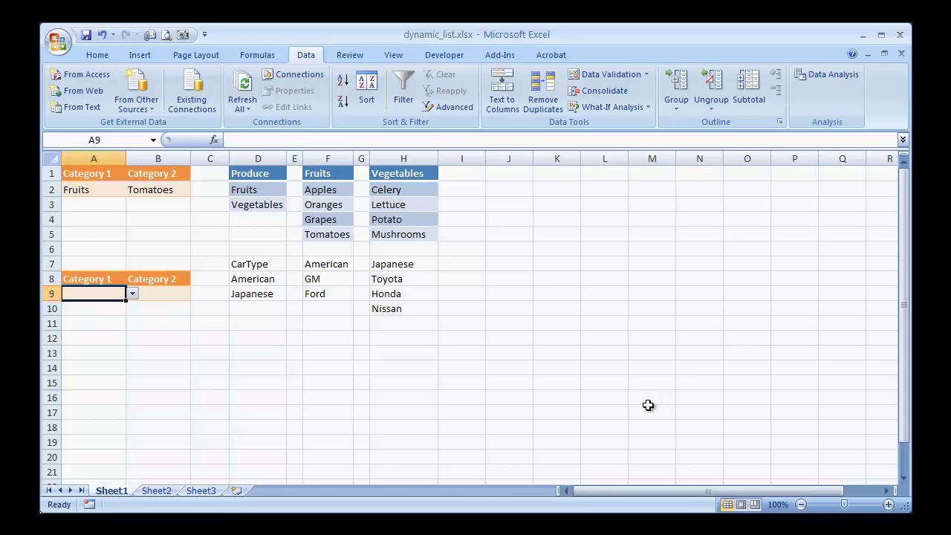
{"action": "left_click", "coordinate": [131, 293]}
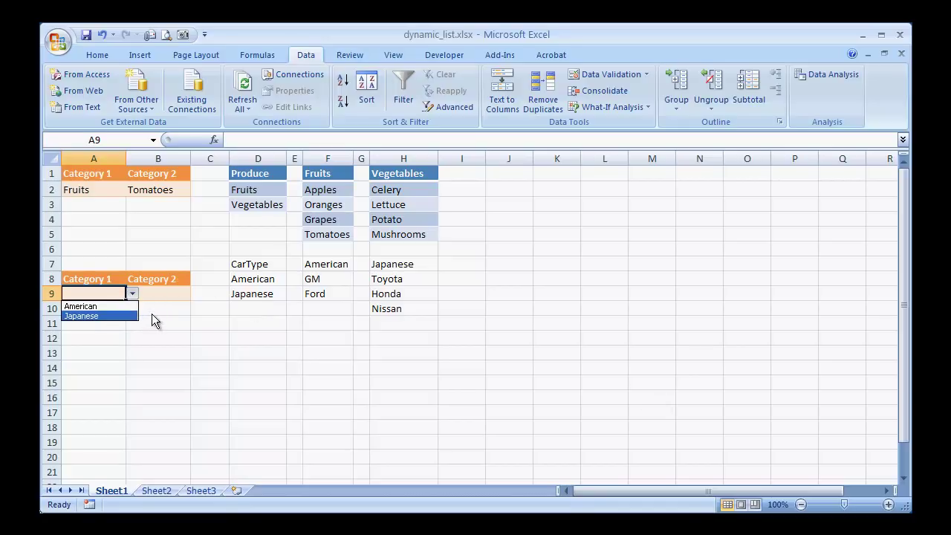
{"action": "left_click", "coordinate": [152, 318]}
{"action": "left_click", "coordinate": [157, 295]}
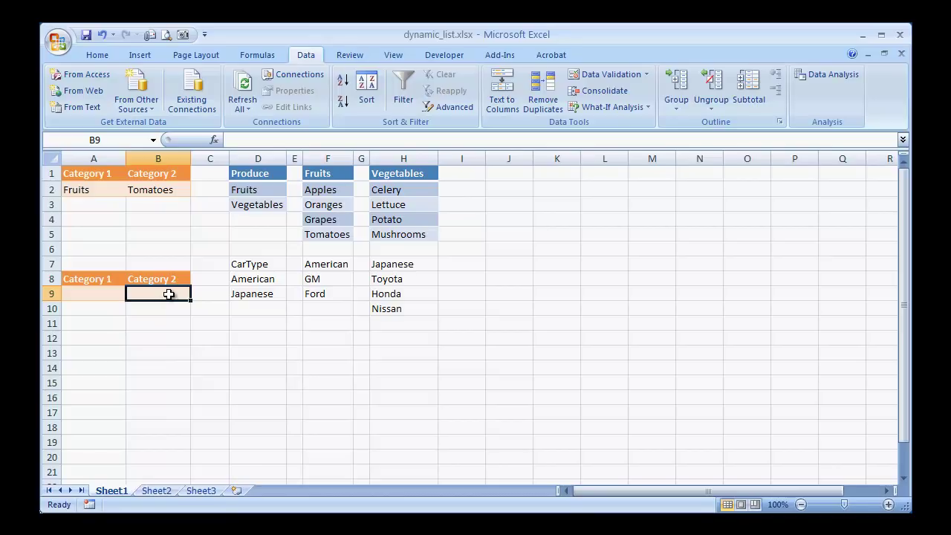
- Set B9's validation to a List with source =INDIRECT($A$9) and apply it
{"action": "key", "text": "alt+a"}
{"action": "key", "text": "v"}
{"action": "key", "text": "v"}
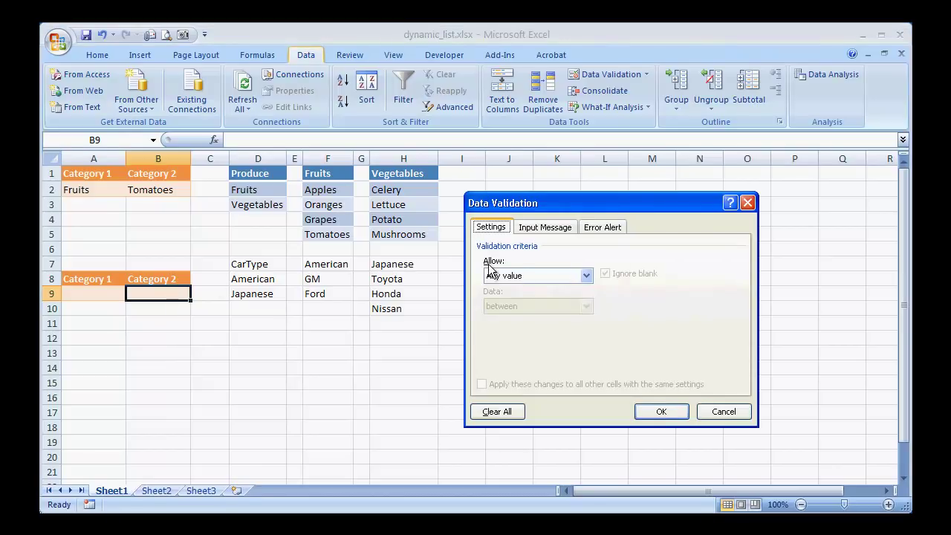
{"action": "left_click", "coordinate": [544, 279]}
{"action": "left_click", "coordinate": [521, 319]}
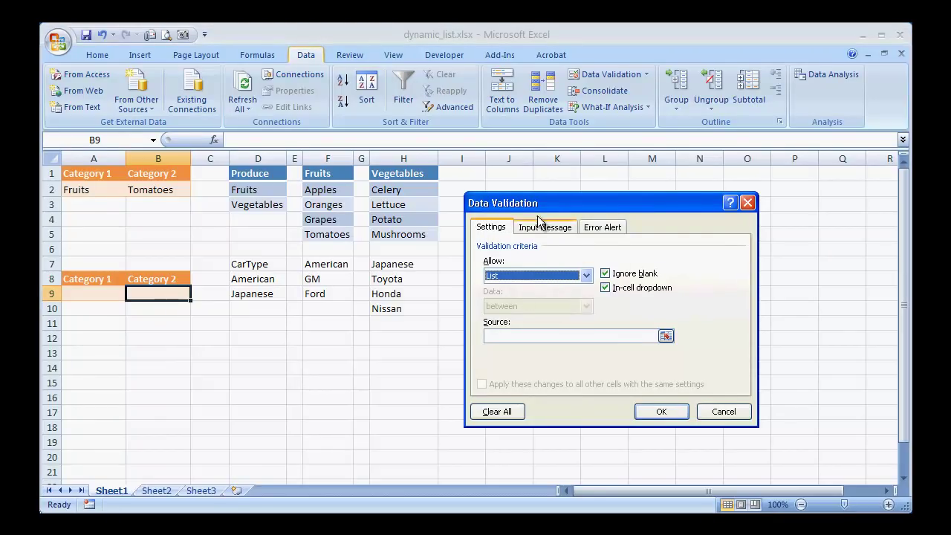
{"action": "left_click_drag", "start_coordinate": [548, 206], "coordinate": [522, 162]}
{"action": "left_click", "coordinate": [500, 292]}
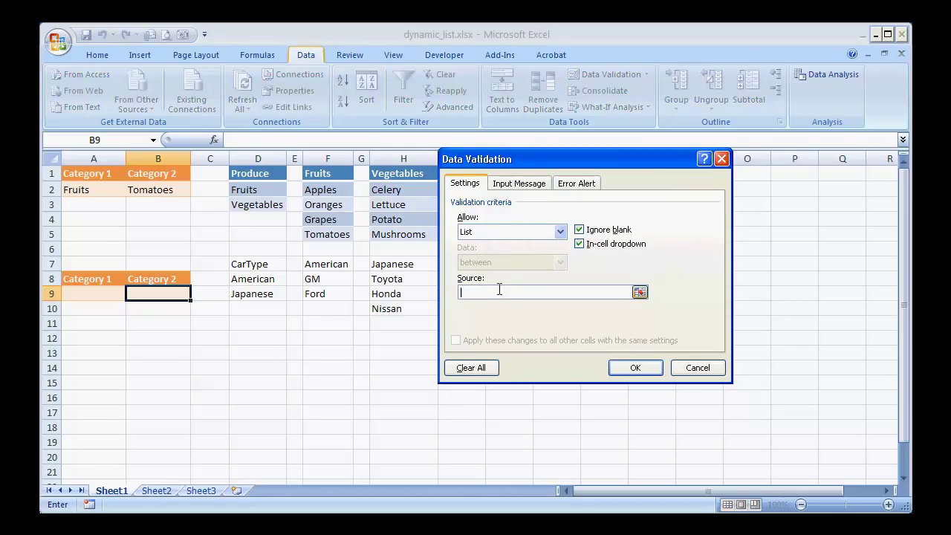
{"action": "type", "text": "="}
{"action": "left_click", "coordinate": [106, 293]}
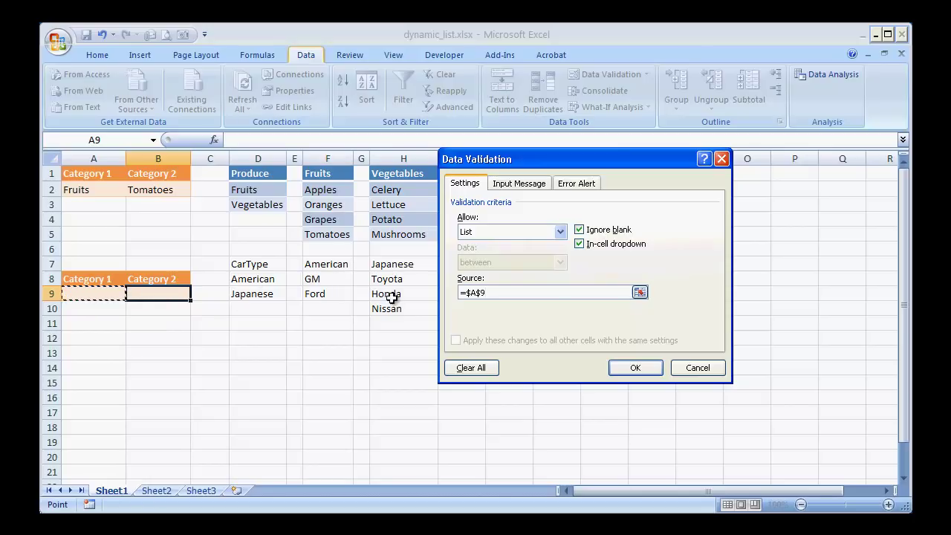
{"action": "left_click", "coordinate": [478, 292]}
{"action": "type", "text": "indirect"}
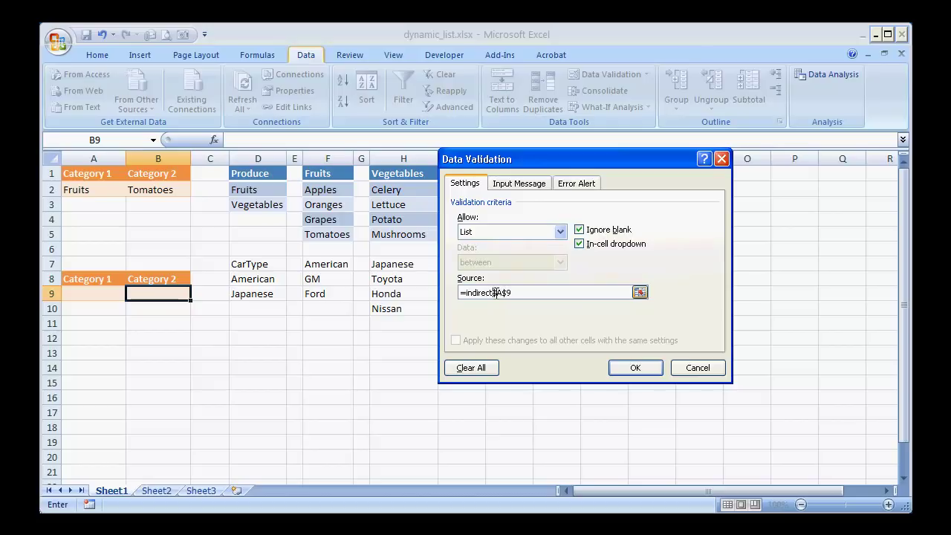
{"action": "type", "text": "("}
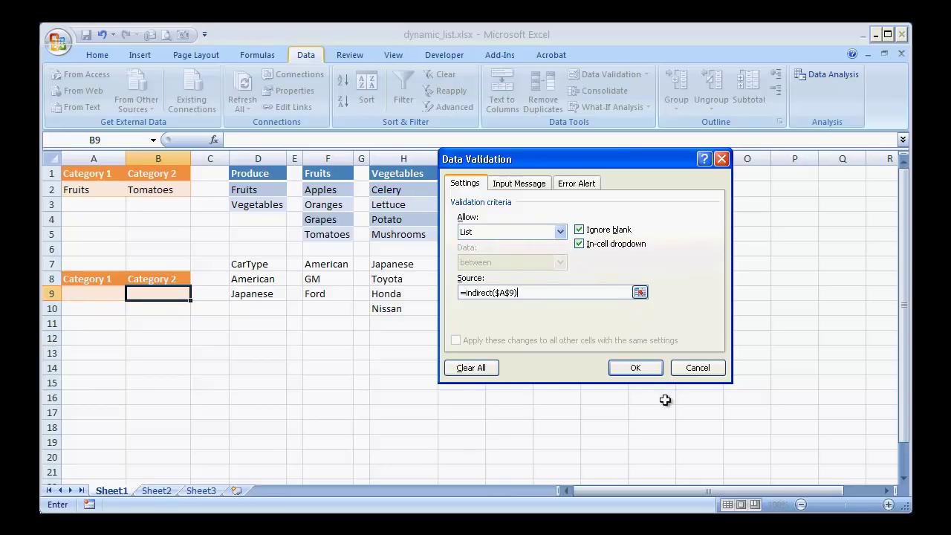
{"action": "left_click", "coordinate": [635, 368]}
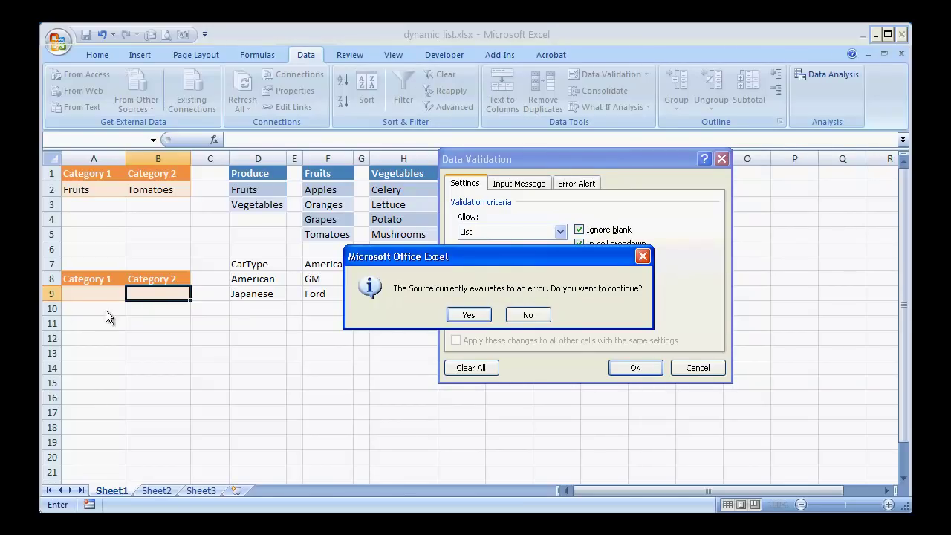
- Accept the source-error warning, choose American in A9, and check B9 offers GM and Ford
{"action": "left_click", "coordinate": [469, 315]}
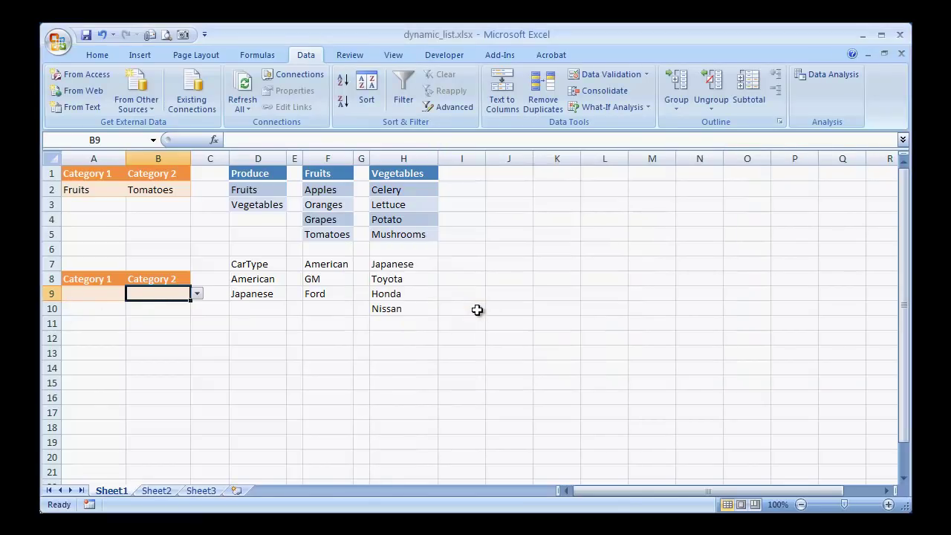
{"action": "left_click", "coordinate": [110, 296]}
{"action": "left_click", "coordinate": [132, 294]}
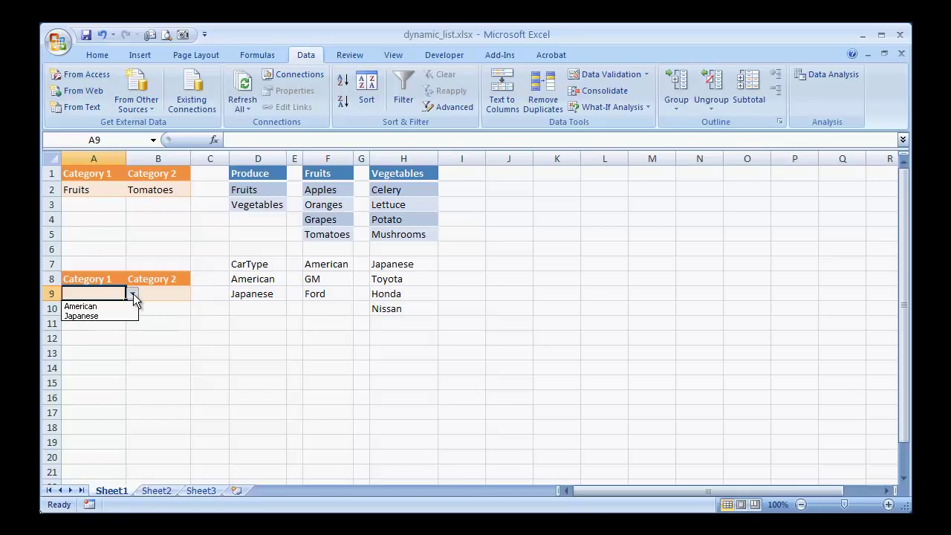
{"action": "left_click", "coordinate": [106, 307]}
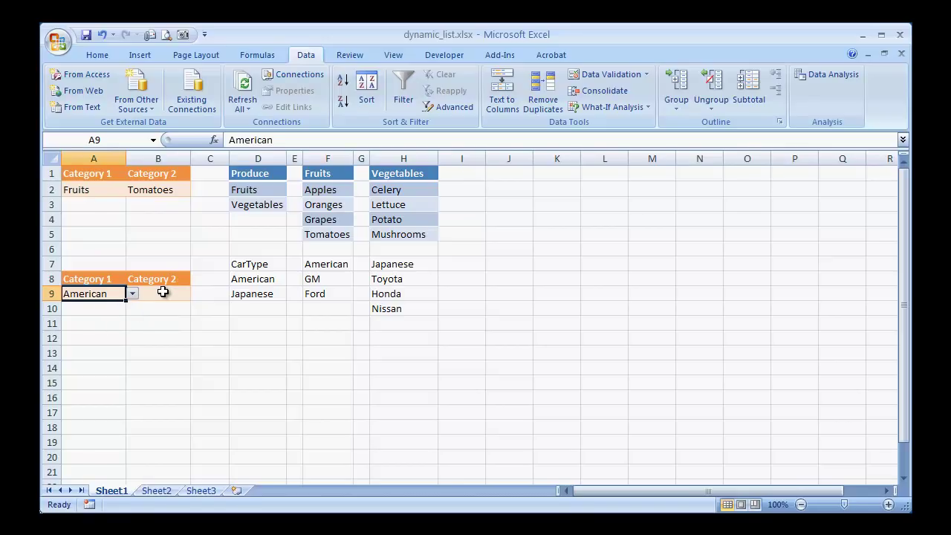
{"action": "left_click", "coordinate": [170, 293]}
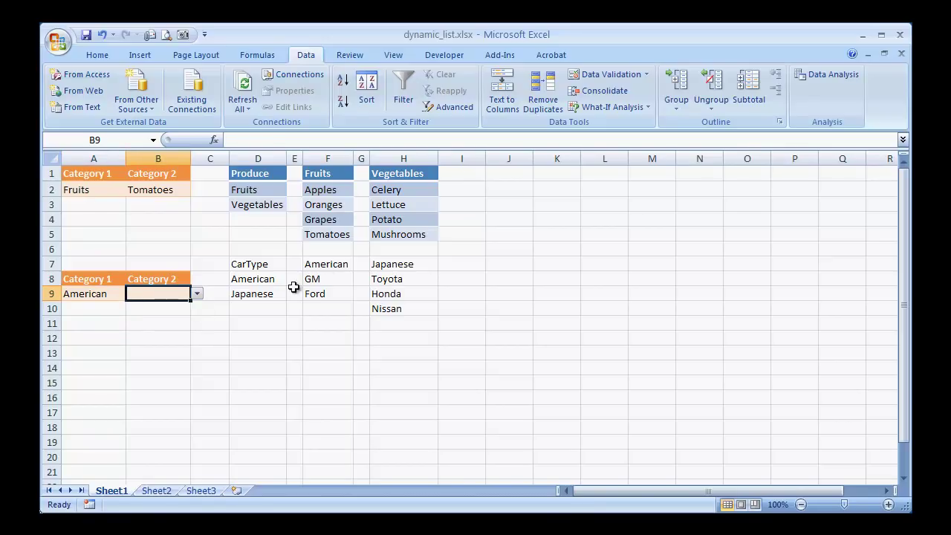
{"action": "left_click", "coordinate": [197, 295]}
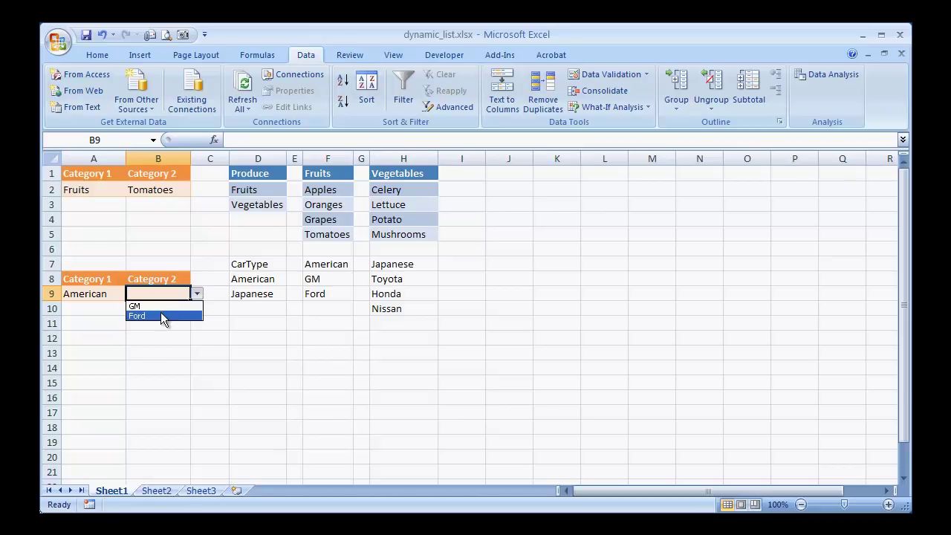
{"action": "left_click", "coordinate": [88, 308]}
- Choose Japanese in A9, then Nissan from B9's list
{"action": "left_click", "coordinate": [98, 293]}
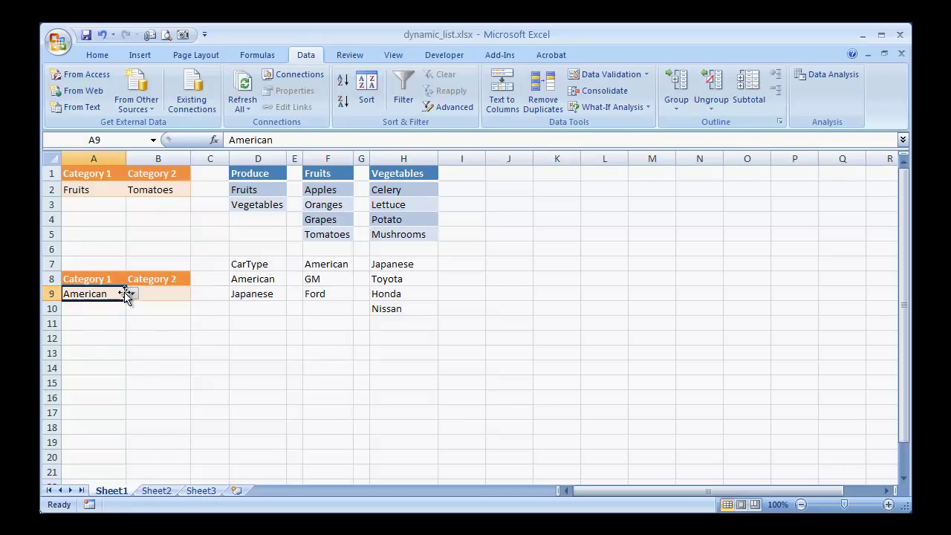
{"action": "left_click", "coordinate": [132, 293]}
{"action": "left_click", "coordinate": [105, 316]}
{"action": "left_click", "coordinate": [155, 295]}
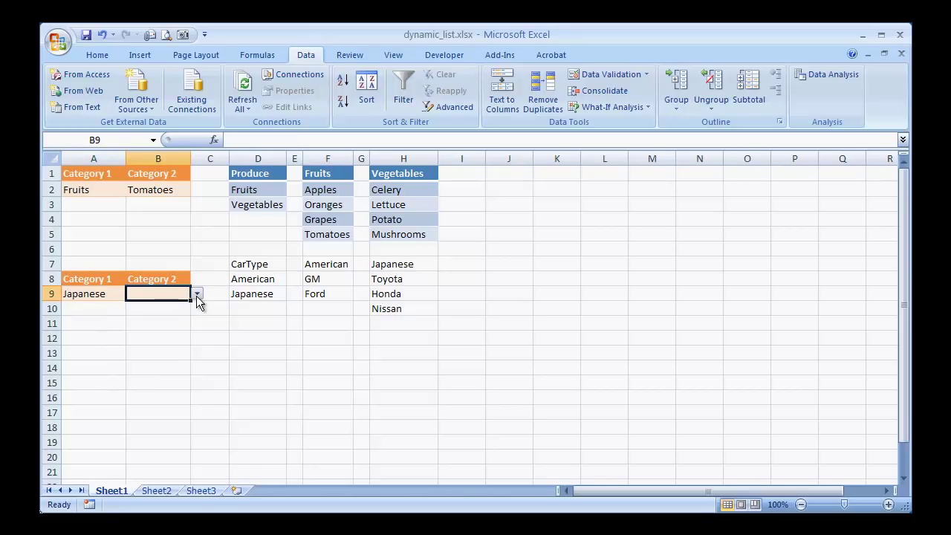
{"action": "left_click", "coordinate": [196, 295]}
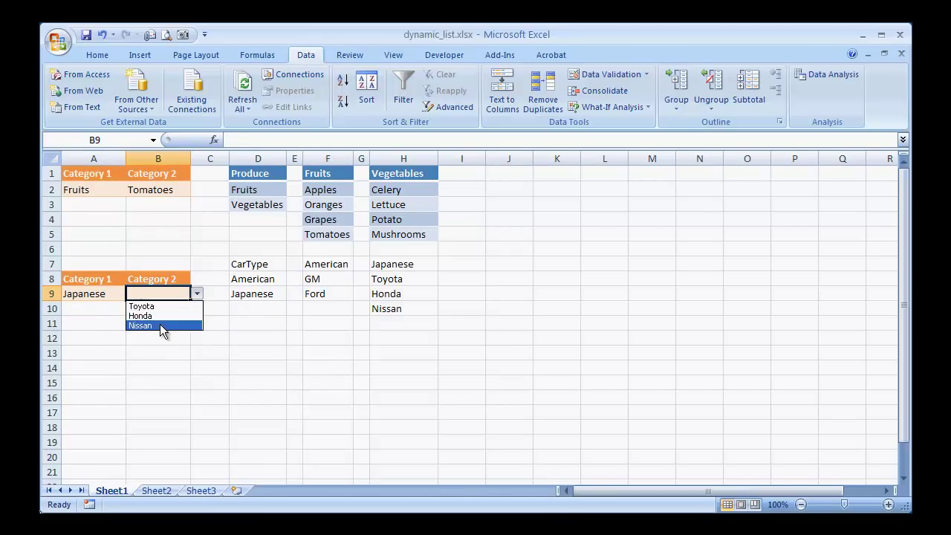
{"action": "left_click", "coordinate": [160, 325]}
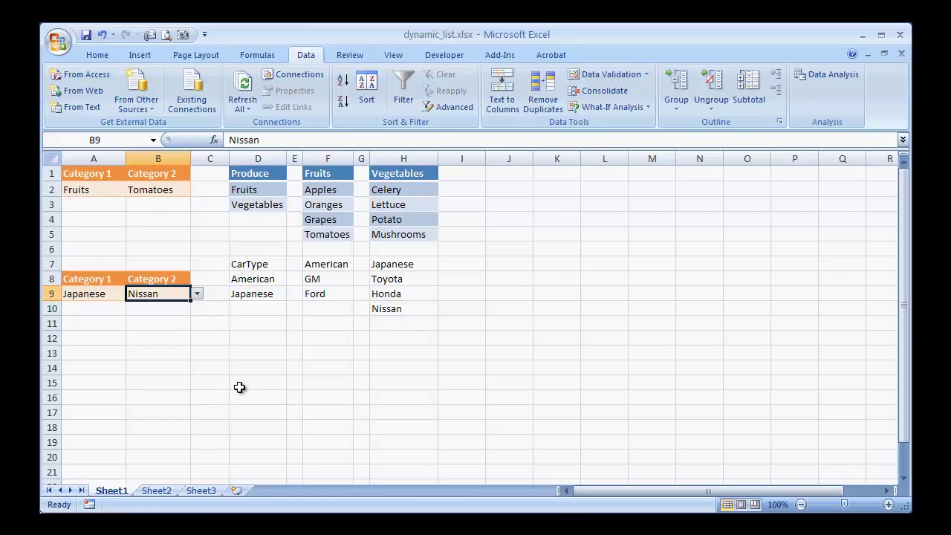